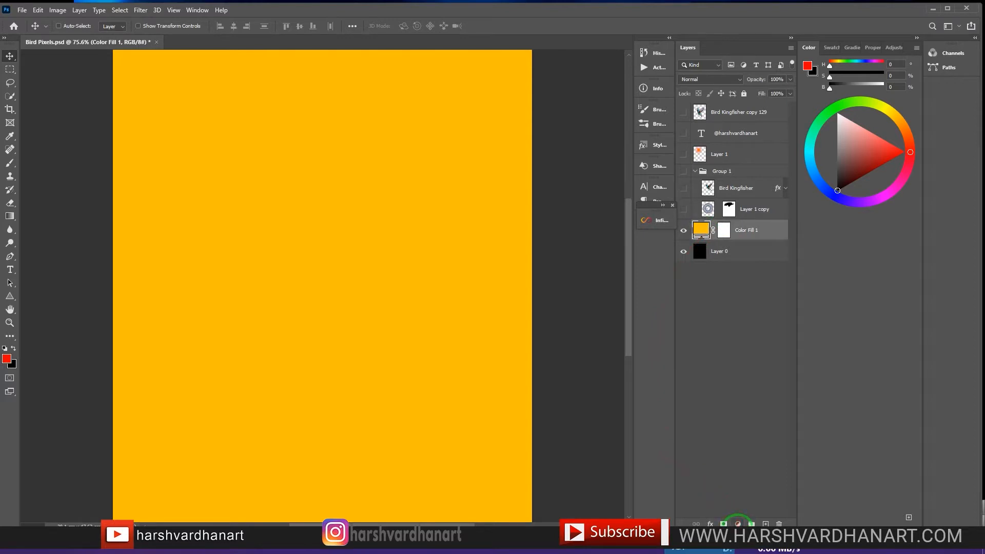
Step: Add a yellow (#ffd200) solid color fill layer above Color Fill 1
left_click(738, 524)
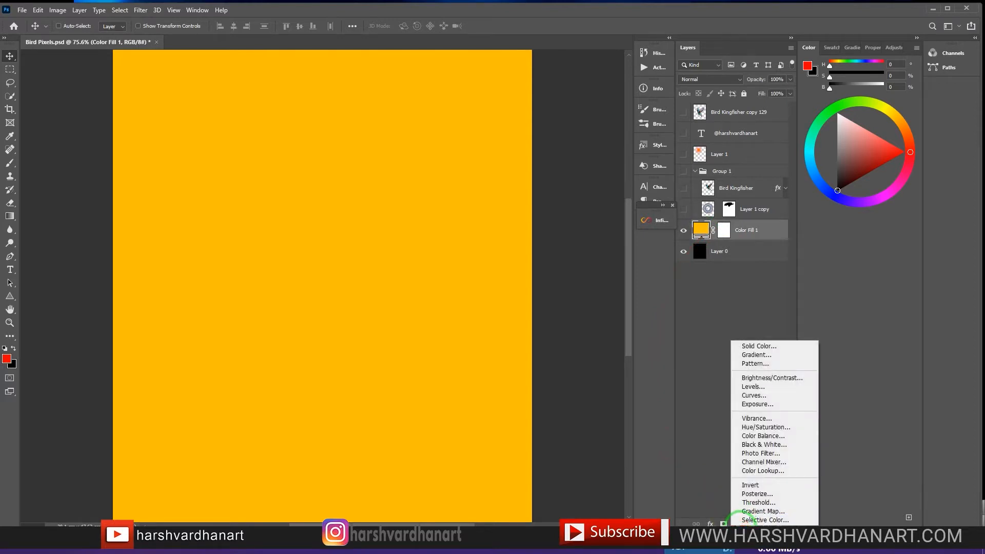
left_click(755, 346)
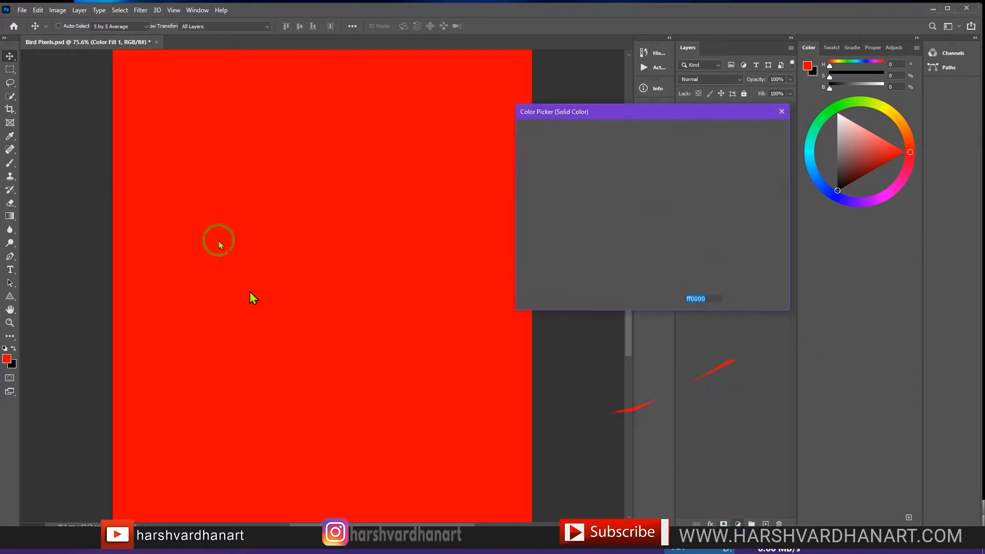
left_click_drag(661, 237, 665, 254)
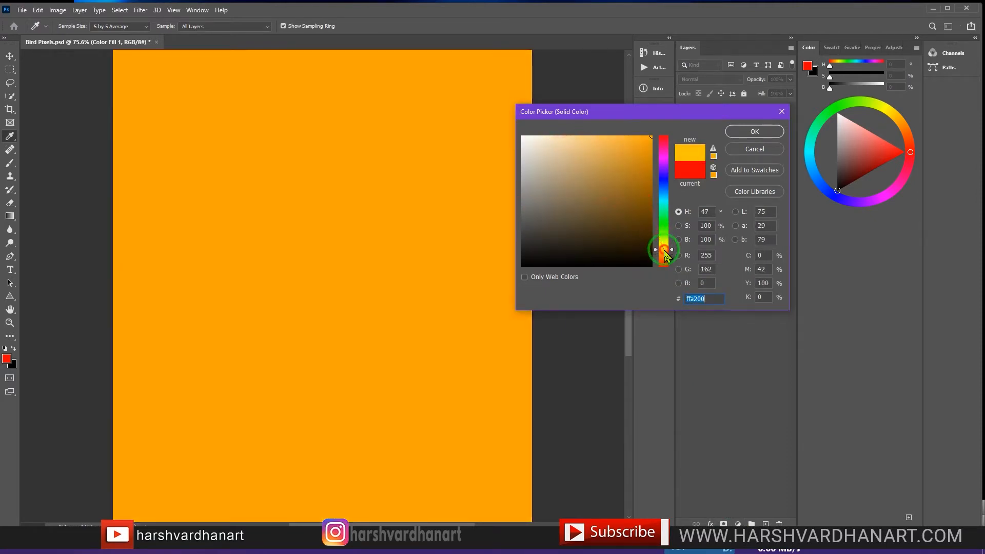
left_click(661, 249)
left_click(665, 251)
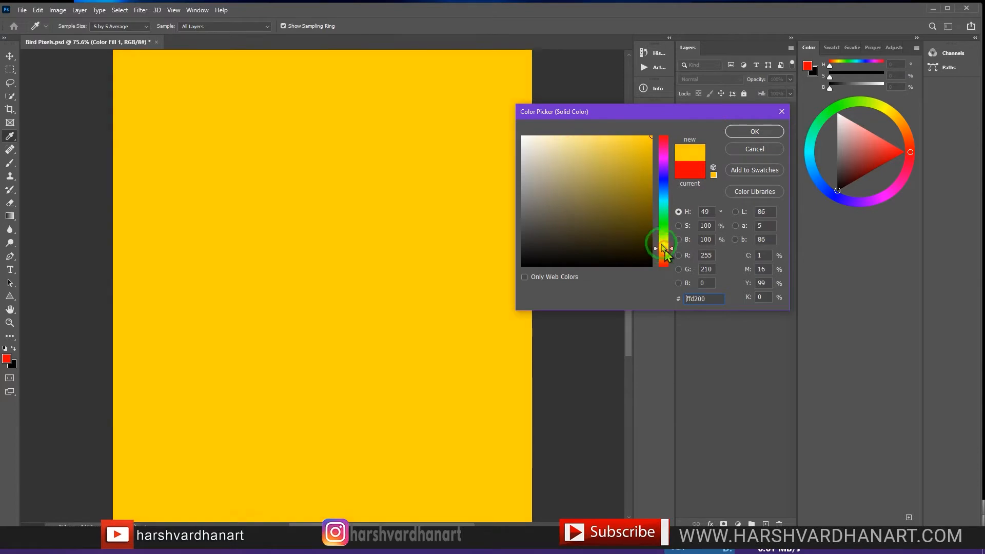
left_click(752, 133)
key("v")
Step: Compare the new fill with Color Fill 1 by hiding and reshowing it, and show the Bird Kingfisher layer
left_click(684, 231)
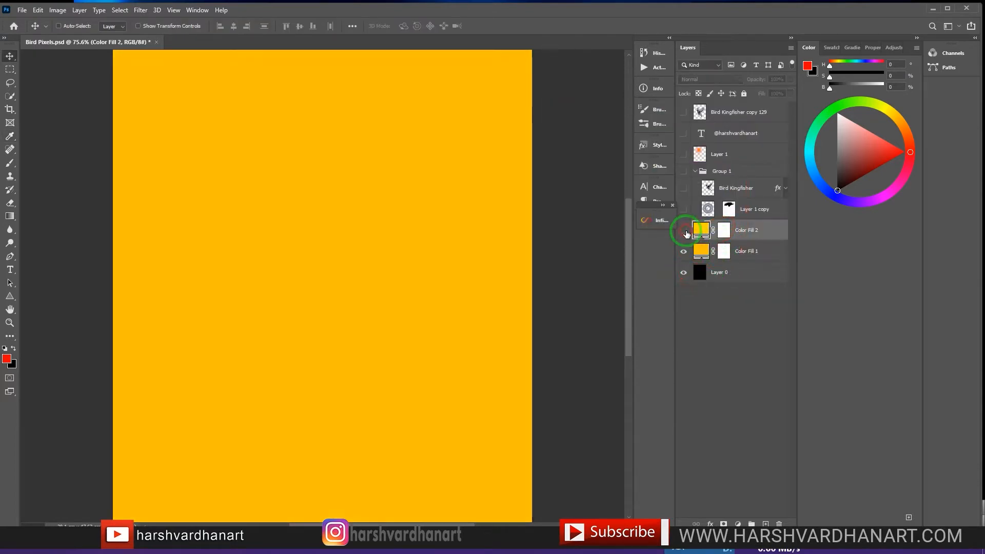
left_click(685, 232)
left_click(684, 189)
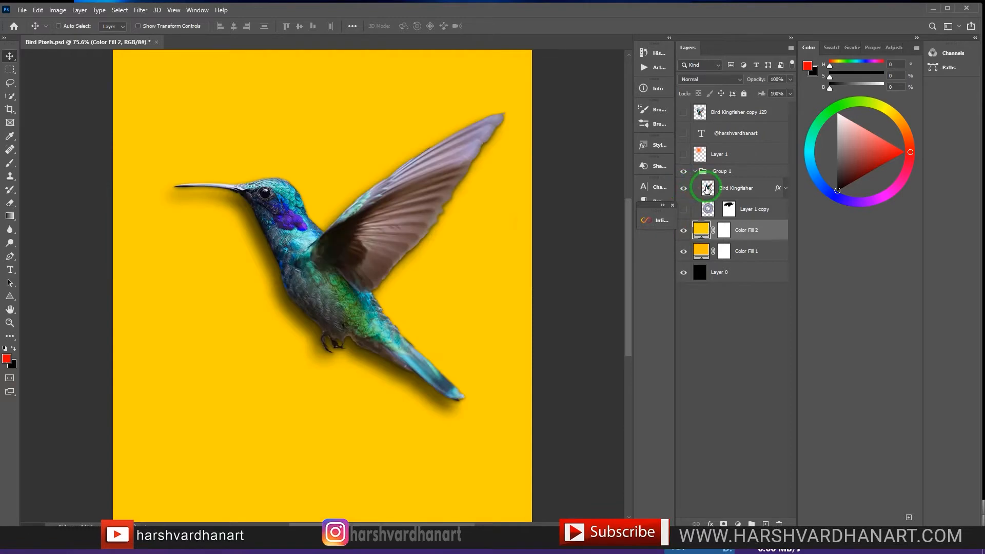
left_click(694, 190)
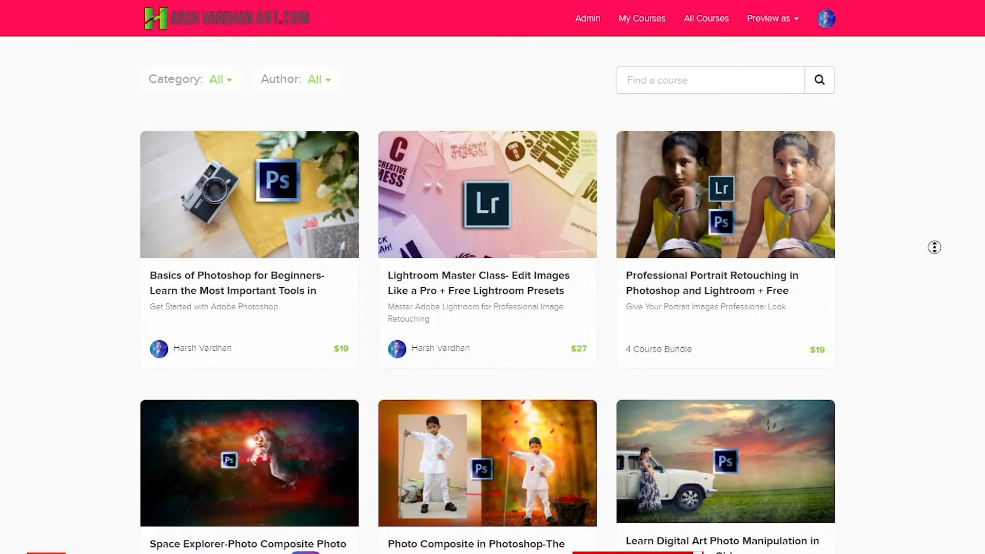
Step: Examine the Photoshop and Lightroom course listings on the course website
scroll(937, 260, "down", 2)
scroll(938, 270, "down", 3)
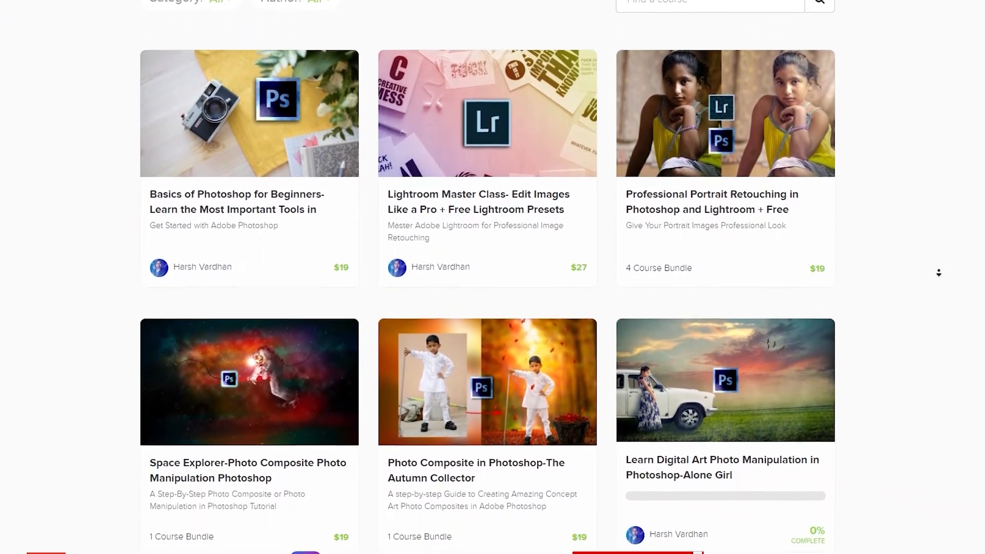
scroll(938, 281, "down", 5)
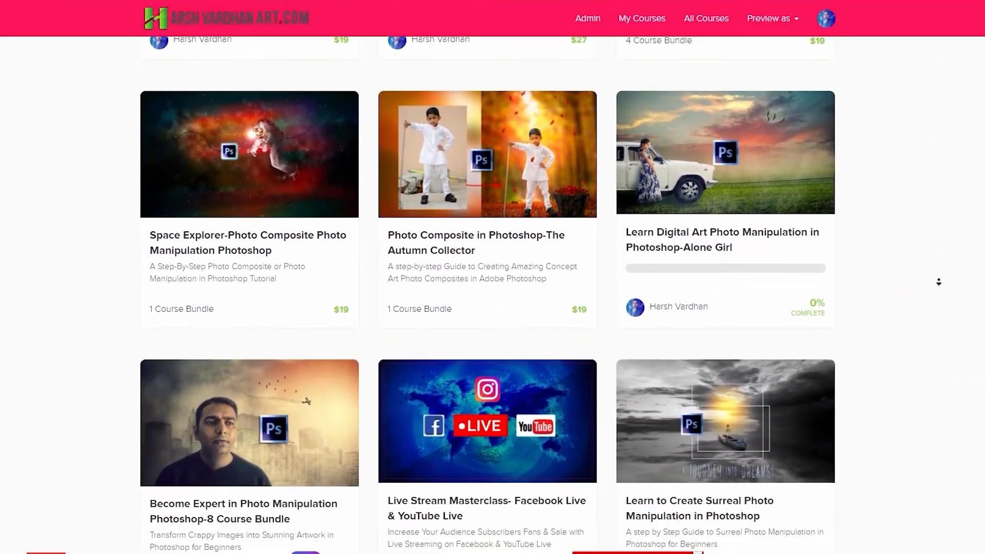
scroll(938, 281, "down", 5)
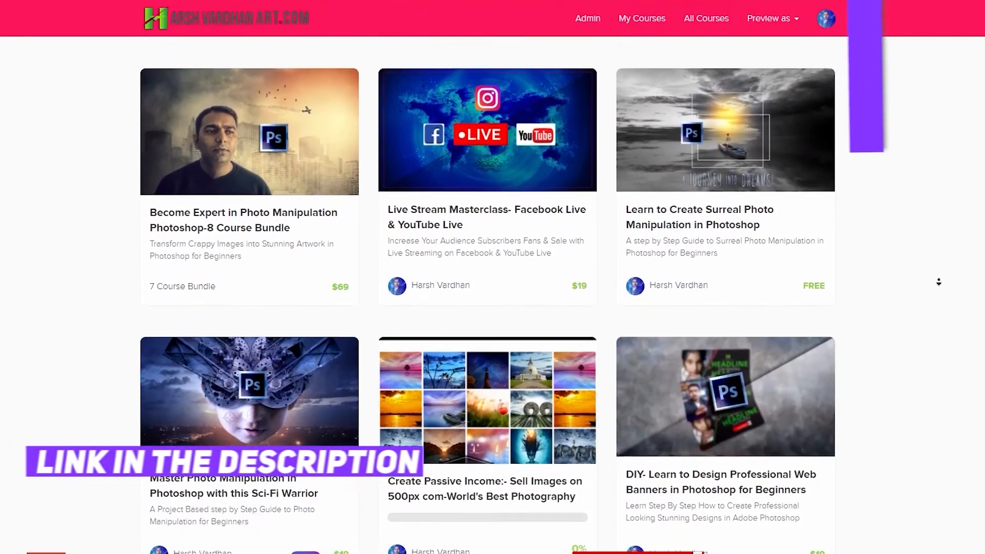
scroll(938, 281, "down", 5)
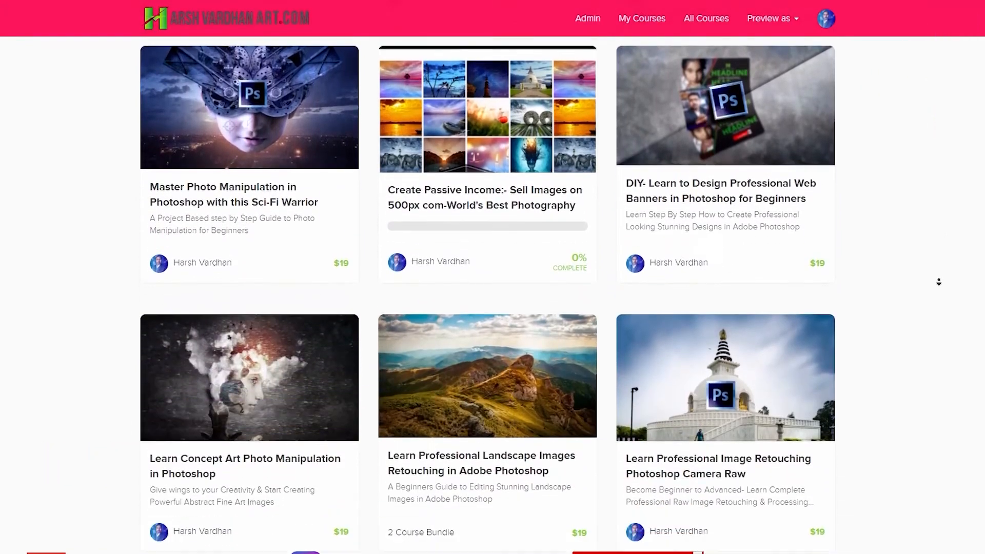
scroll(938, 282, "down", 1)
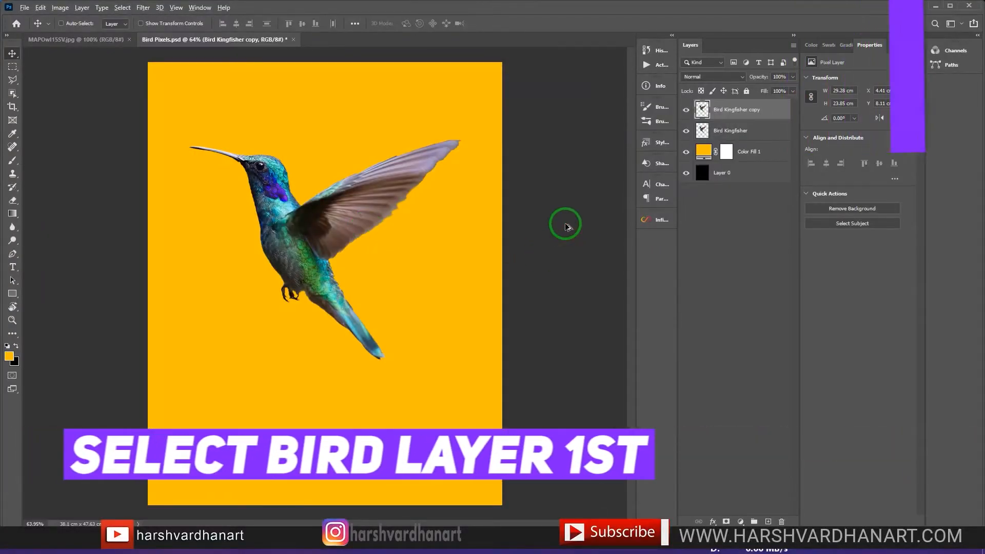
Step: Duplicate the Bird Kingfisher copy layer repeatedly, nudging each duplicate slightly downward, up to Bird Kingfisher copy 129
key("ctrl+j")
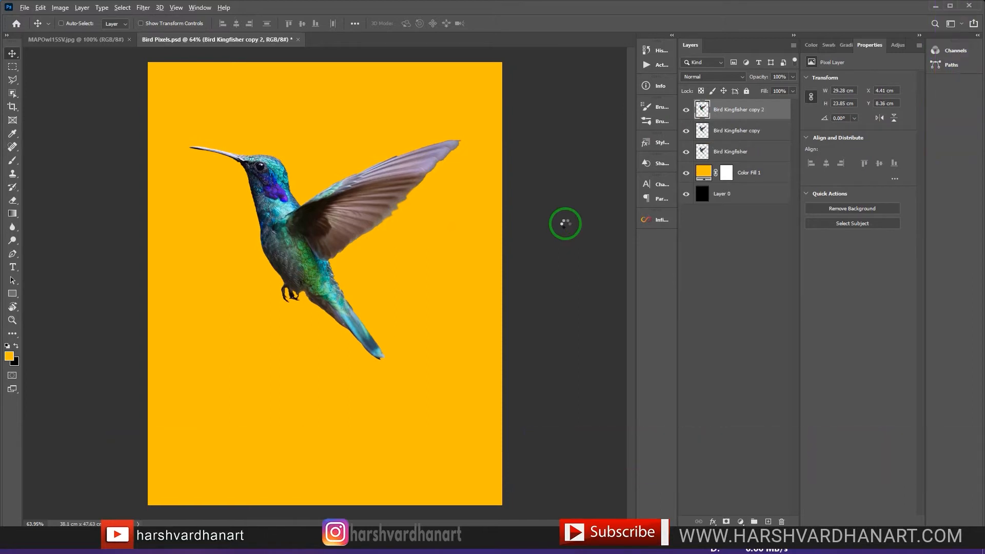
key("alt+Down")
key("alt+Down")
key("alt+Down")
key("alt+Down")
key("alt+Down")
key("alt+Down")
key("alt+Down")
key("alt+Down")
key("alt+Down")
key("alt+Down")
key("alt+Down")
key("alt+Down")
key("alt+Down")
key("alt+Down")
key("alt+Down")
key("alt+Down")
key("alt+Down")
key("alt+Down")
key("alt+Down")
key("alt+Down")
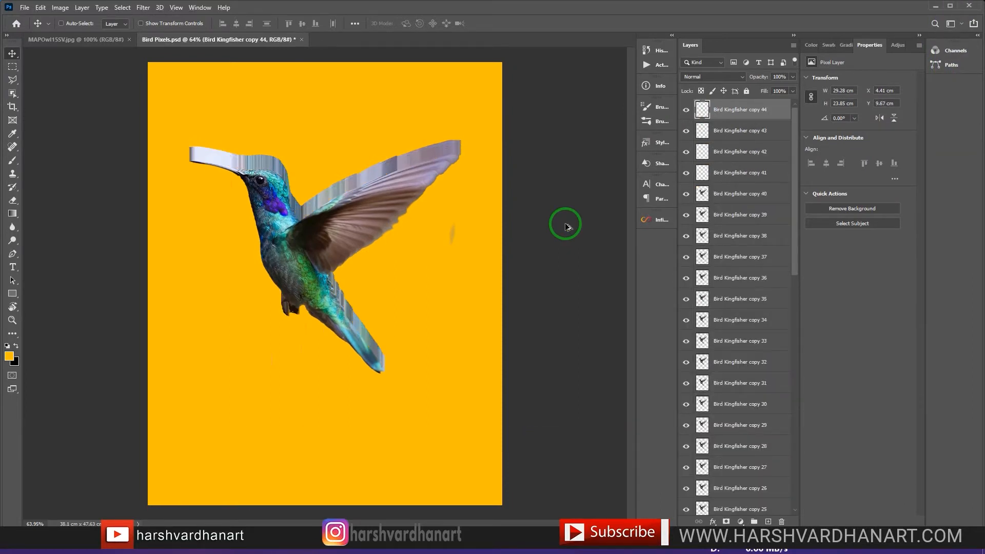
key("alt+Down")
key("alt+Down")
key("alt+Down")
key("alt+Down")
key("alt+Down")
key("alt+Down")
key("alt+Down")
key("alt+Down")
key("alt+Down")
key("alt+Down")
key("alt+Down")
key("alt+Down")
key("alt+Down")
key("alt+Down")
key("alt+Down")
key("alt+Down")
key("alt+Down")
key("alt+Down")
key("alt+Down")
key("alt+Down")
Step: Merge all the Bird Kingfisher copies into one layer and hide the original Bird Kingfisher layer
left_click(795, 319)
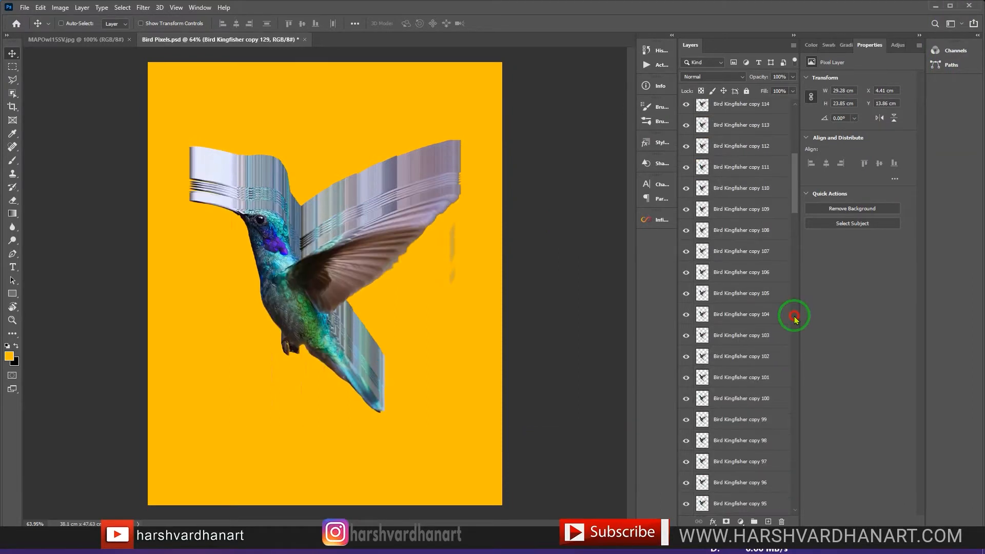
left_click_drag(795, 319, 793, 496)
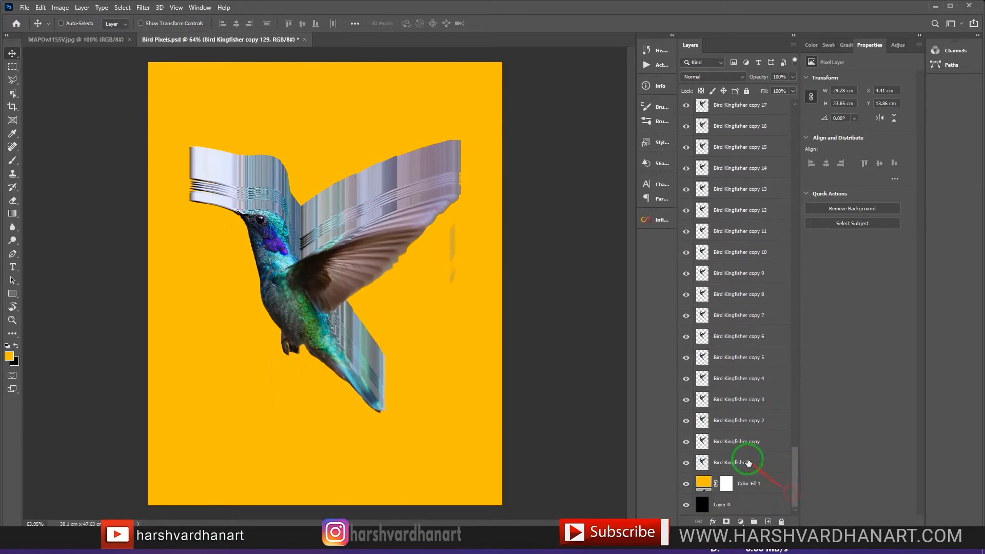
left_click(741, 444, "shift")
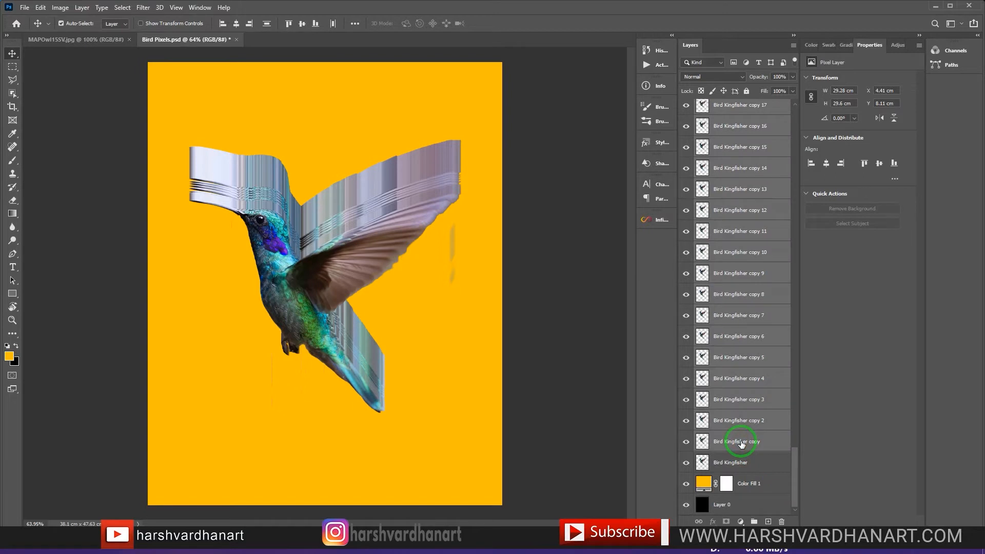
key("ctrl+e")
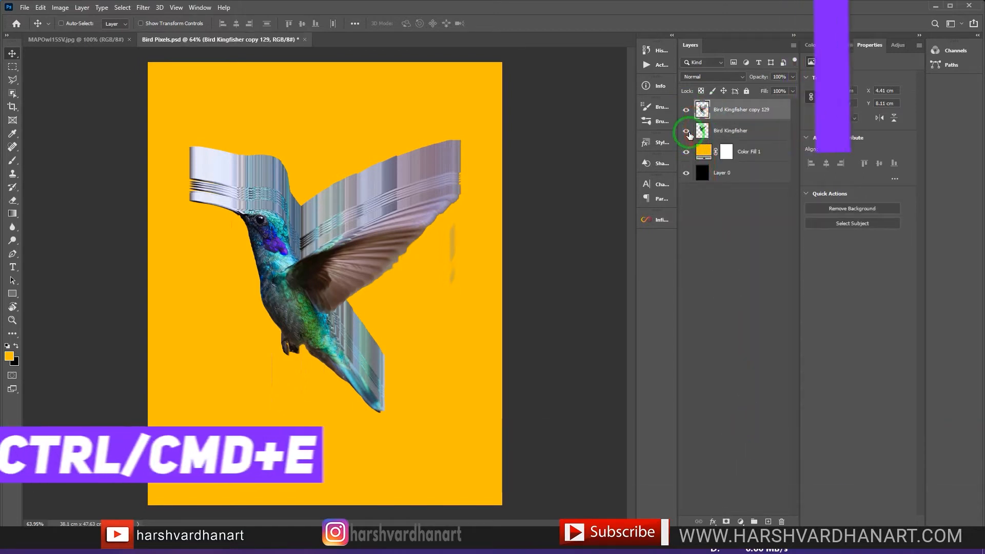
left_click(686, 131)
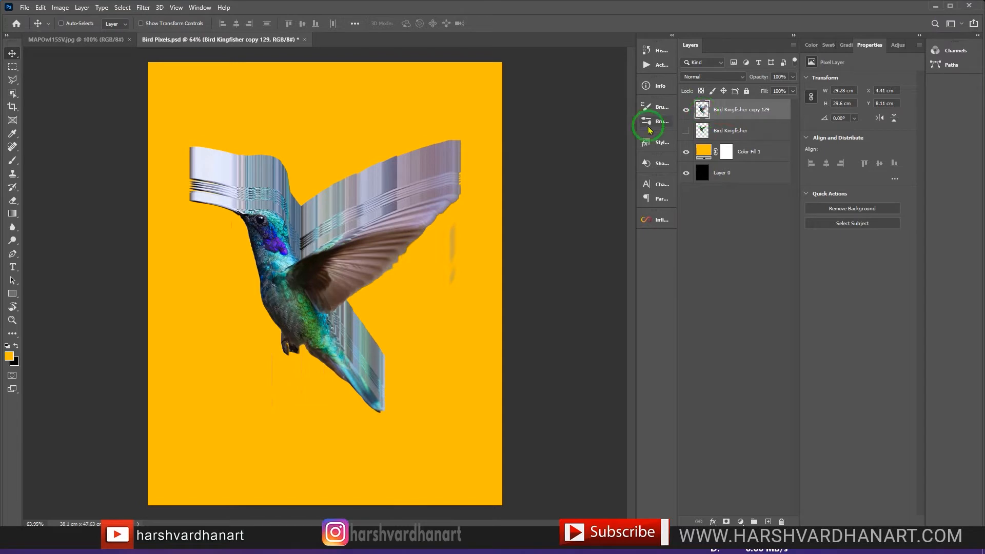
Step: Copy a thin strip about 28.9 × 0.25 cm across the streaked wings to a new layer and hide the merged bird layer
left_click(13, 68)
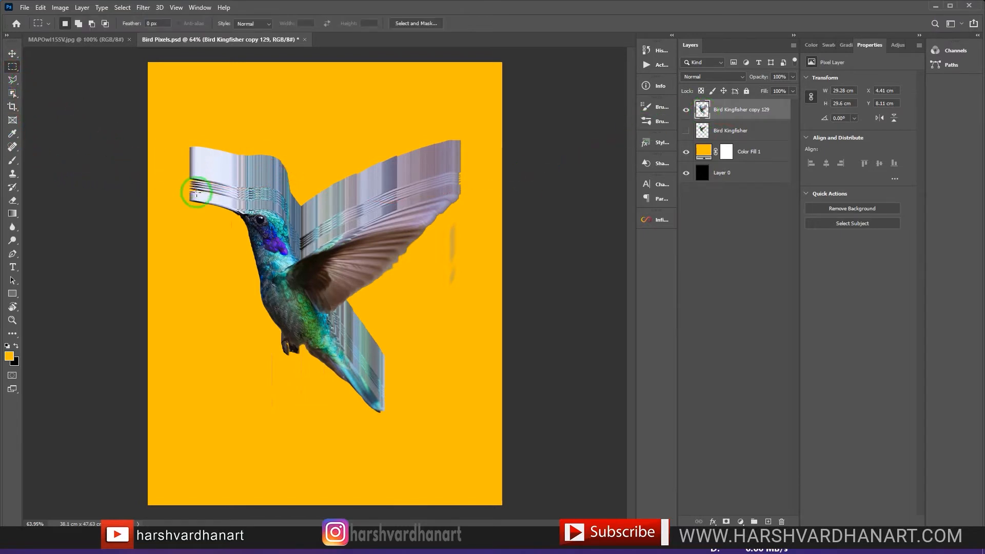
left_click_drag(193, 185, 458, 209)
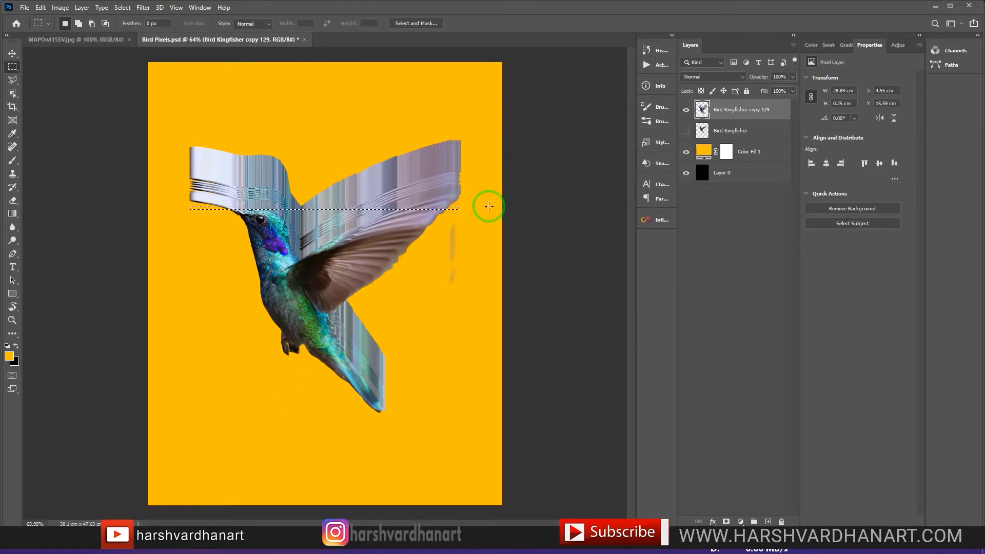
key("ctrl+j")
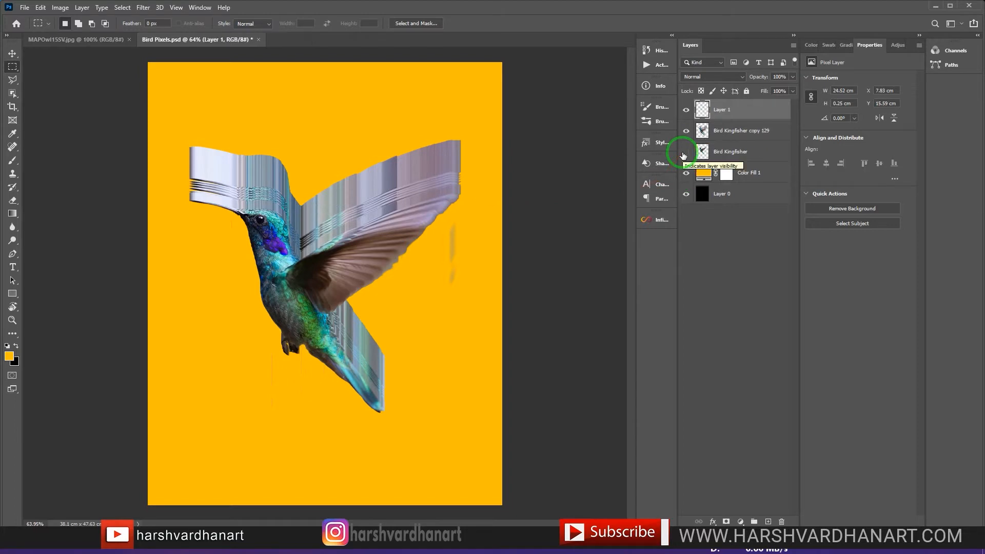
left_click(688, 132)
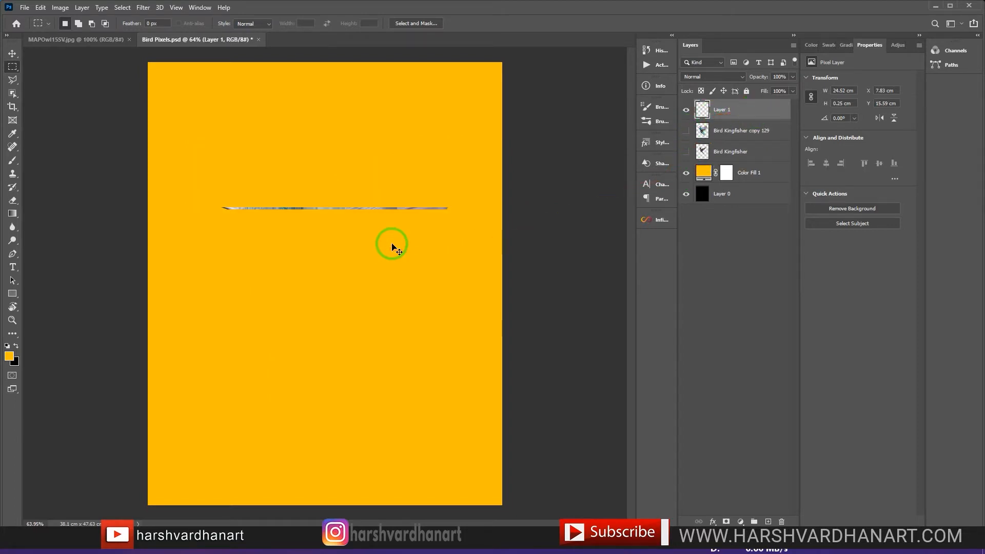
Step: Stretch the strip on Layer 1 vertically and widen it slightly, to about 25.6 × 43.7 cm
key("ctrl+t")
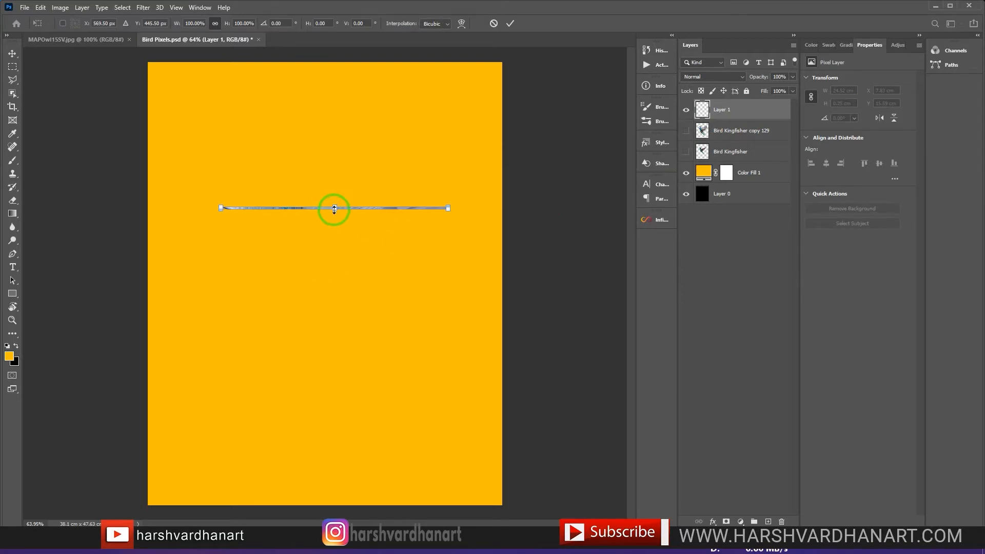
left_click_drag(335, 209, 332, 457)
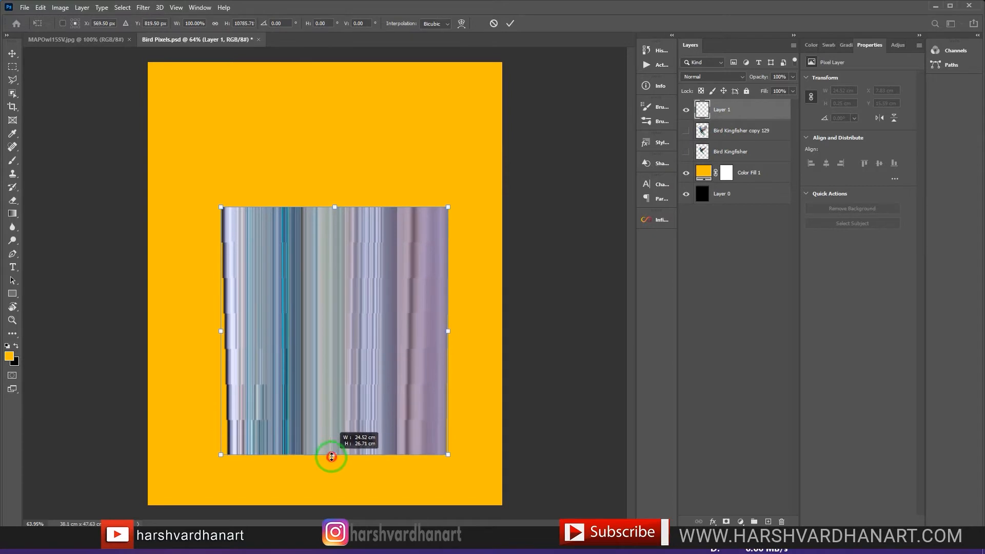
left_click_drag(334, 205, 346, 78)
left_click_drag(335, 456, 335, 476)
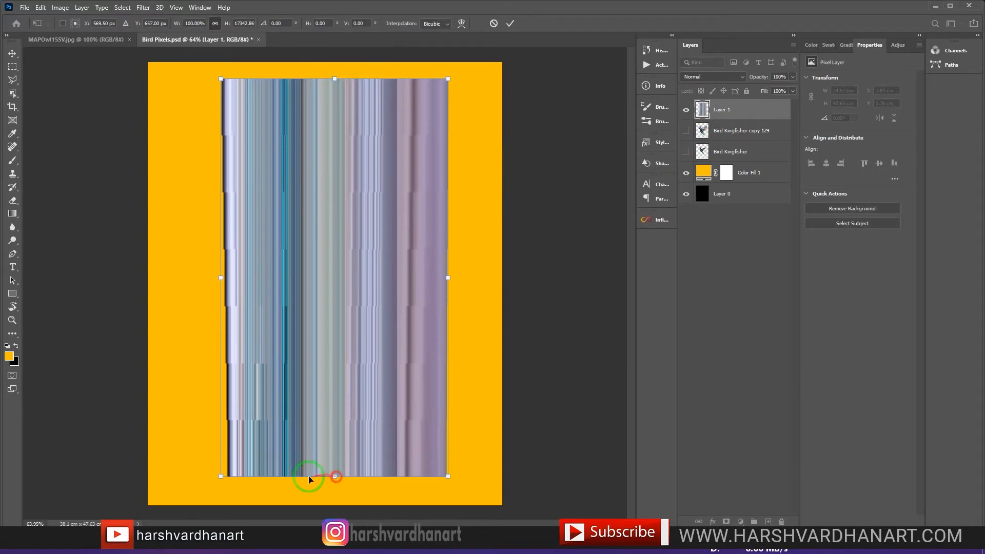
left_click_drag(220, 476, 211, 484)
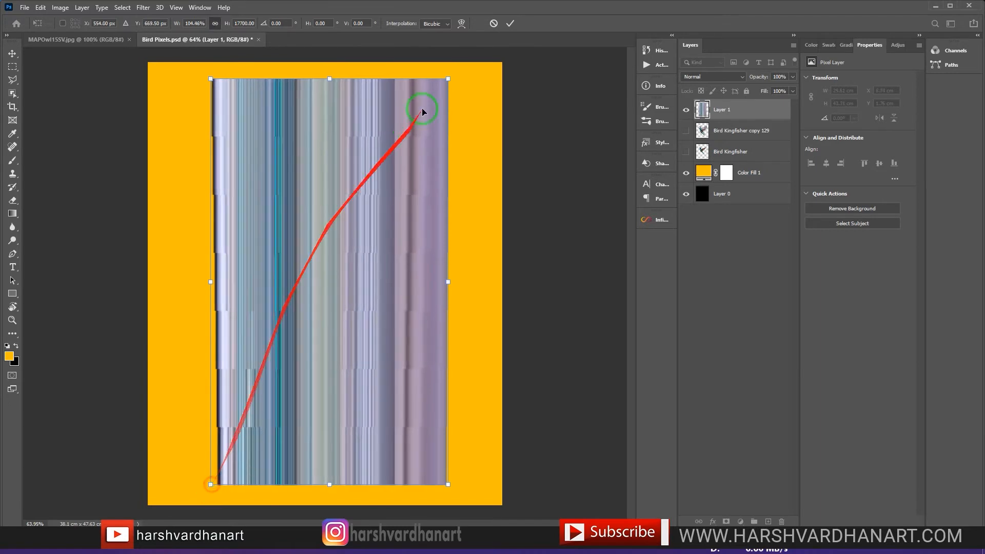
left_click(508, 27)
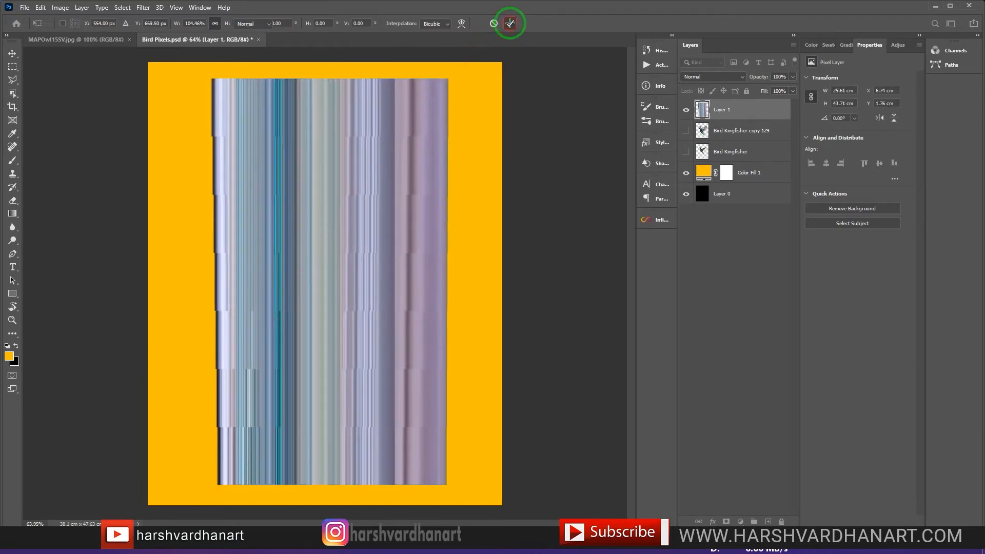
Step: Show the original Bird Kingfisher layer and move Layer 1 directly beneath it
left_click(705, 154)
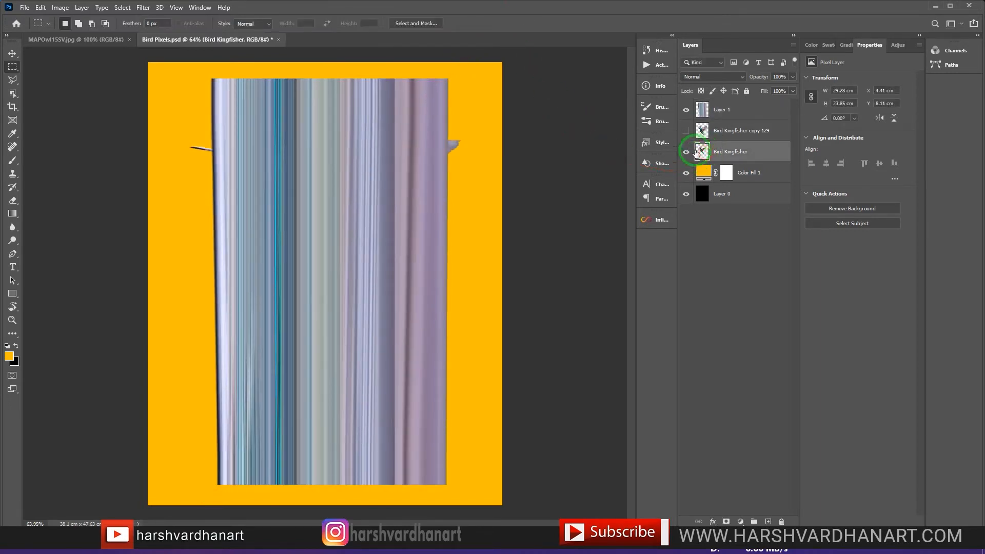
left_click_drag(702, 110, 751, 160)
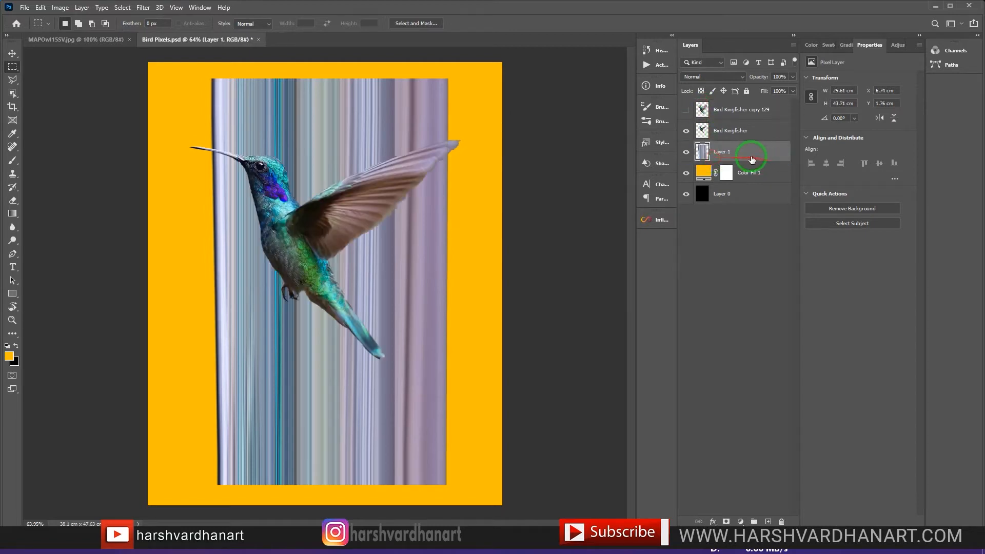
left_click(700, 111)
Step: Duplicate the stripe layer as a smart object and rotate it 90° so the stripes run horizontally behind the bird
key("ctrl+j")
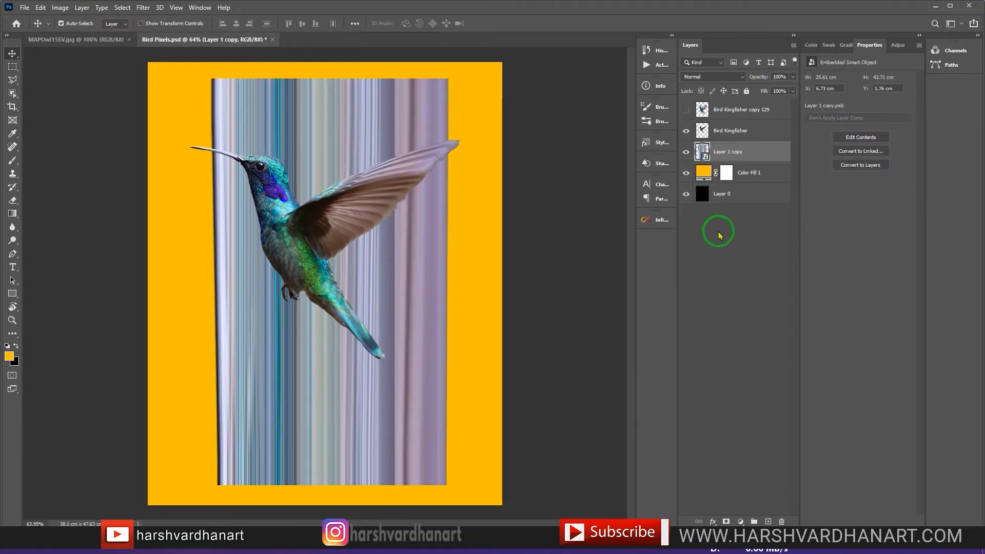
key("ctrl+t")
left_click_drag(470, 83, 542, 416)
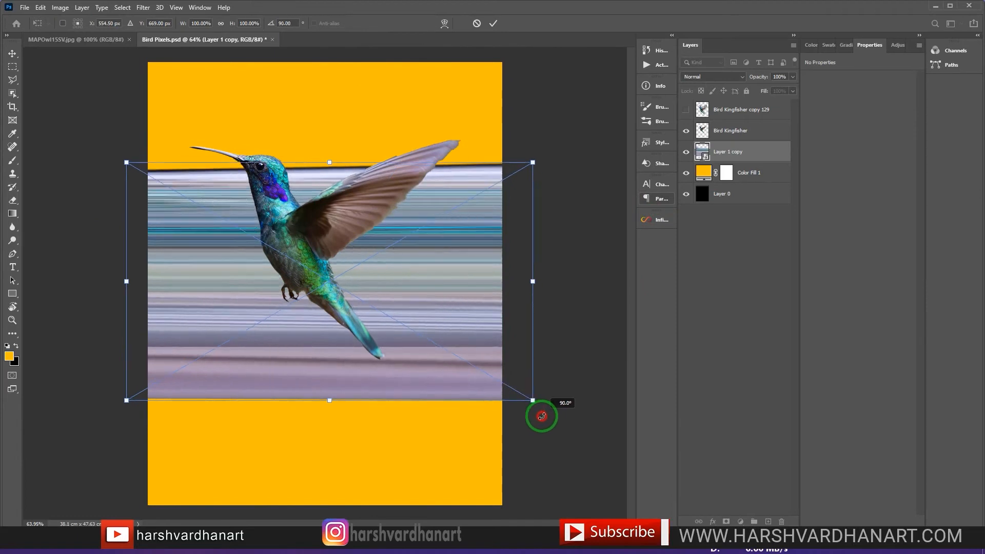
left_click(493, 23)
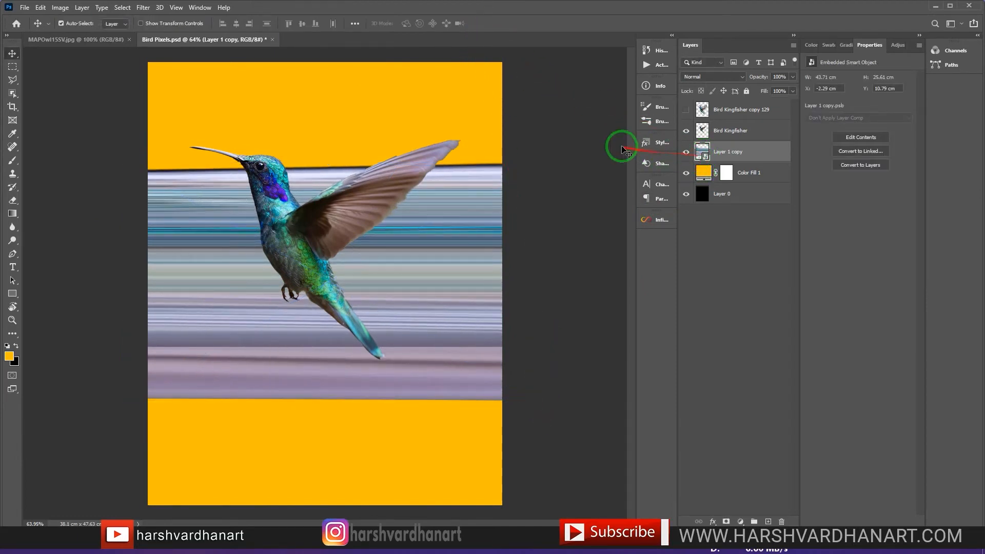
Step: Crop the image to the full canvas bounds to discard overhanging pixels, clear the selection and reselect the Layer 1 copy stripe layer
key("ctrl+a")
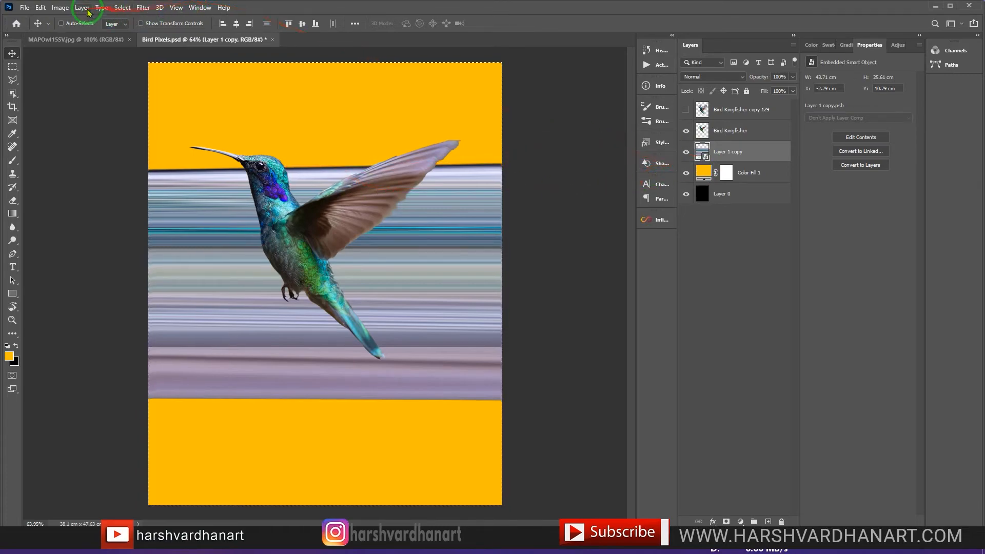
left_click(60, 7)
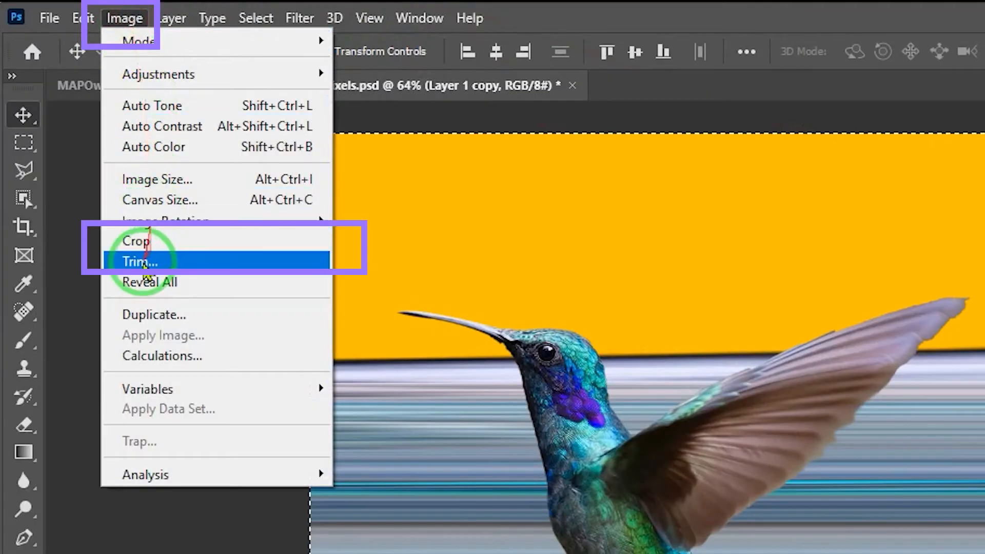
left_click(159, 240)
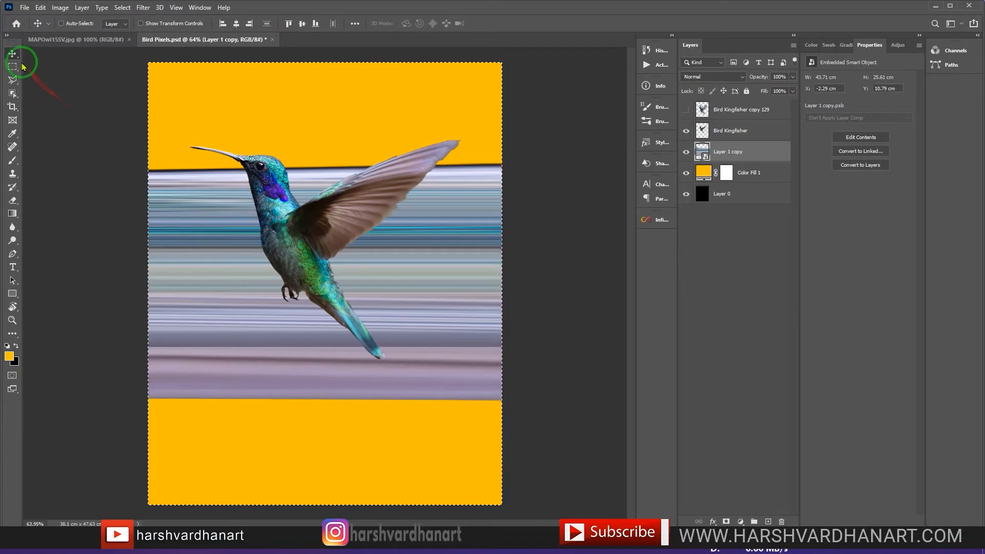
left_click(752, 285)
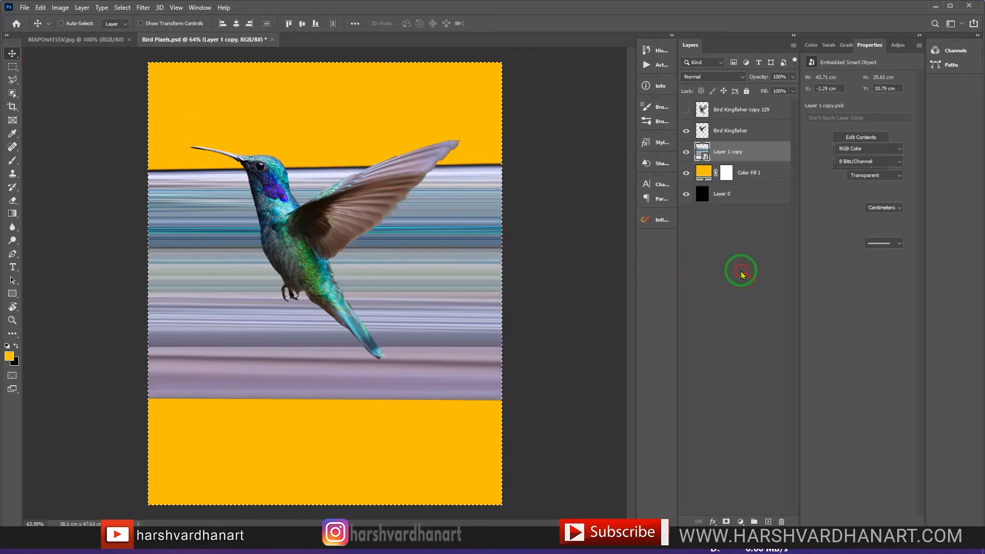
left_click(730, 160)
key("ctrl+d")
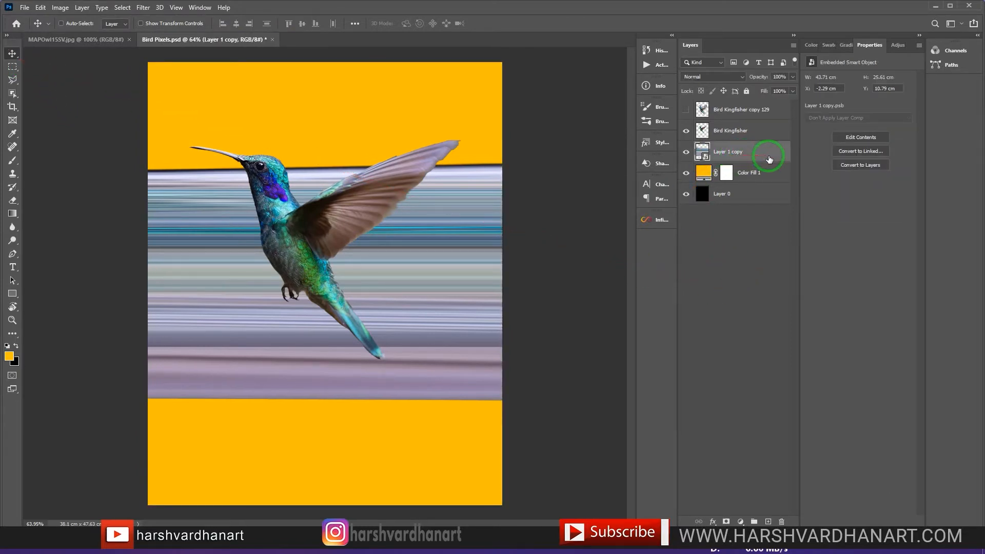
Step: Rasterize the Layer 1 copy stripes and apply the Polar Coordinates filter with Rectangular to Polar
right_click(769, 159)
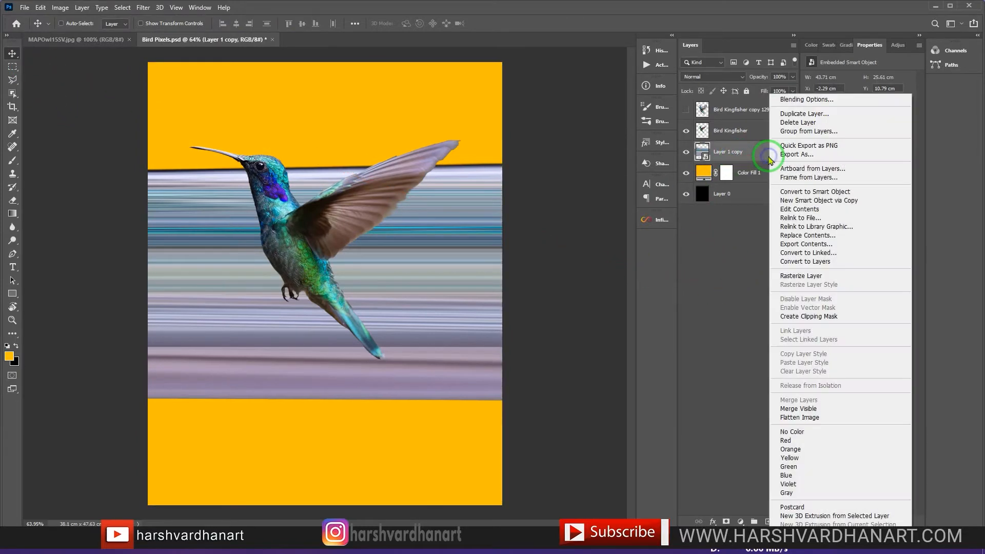
left_click(813, 277)
left_click(144, 8)
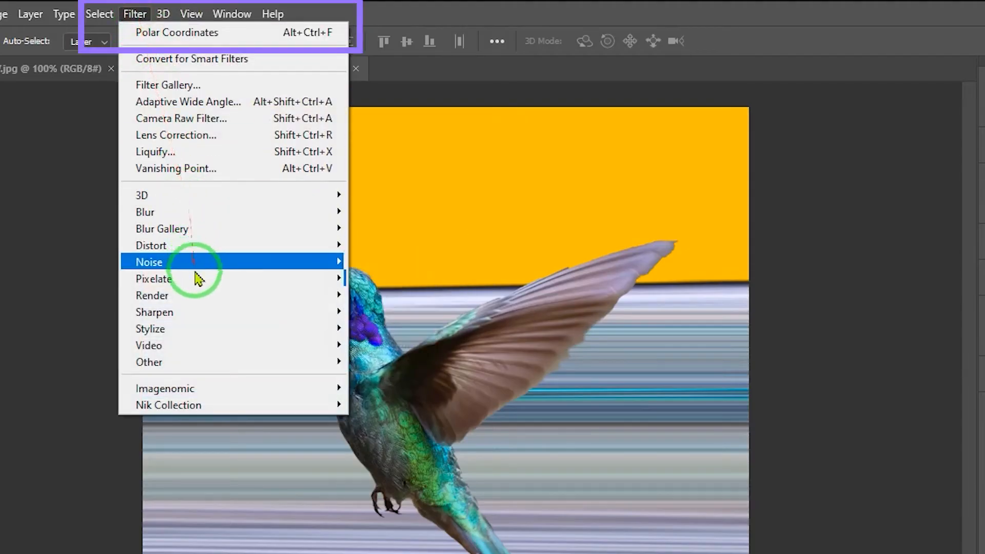
mouse_move(194, 247)
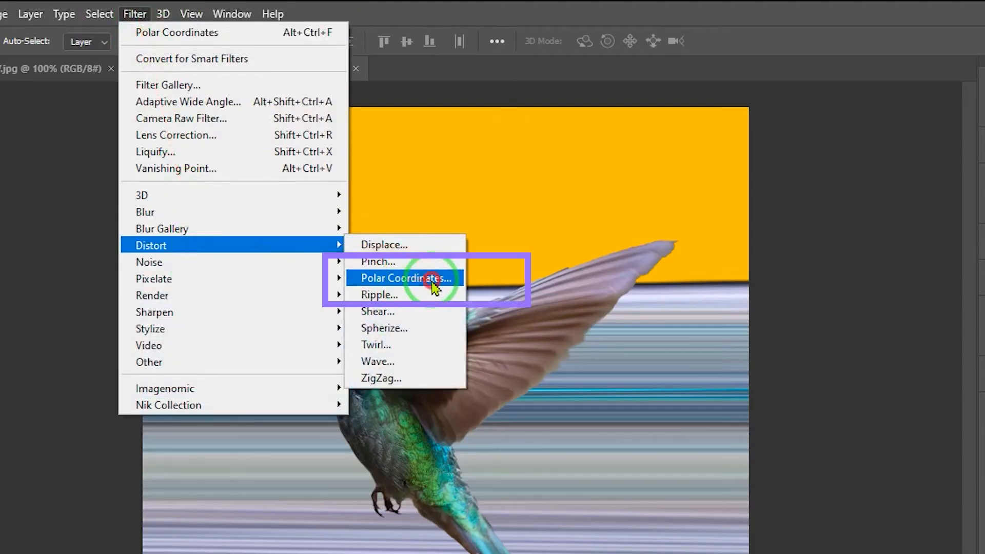
left_click(433, 282)
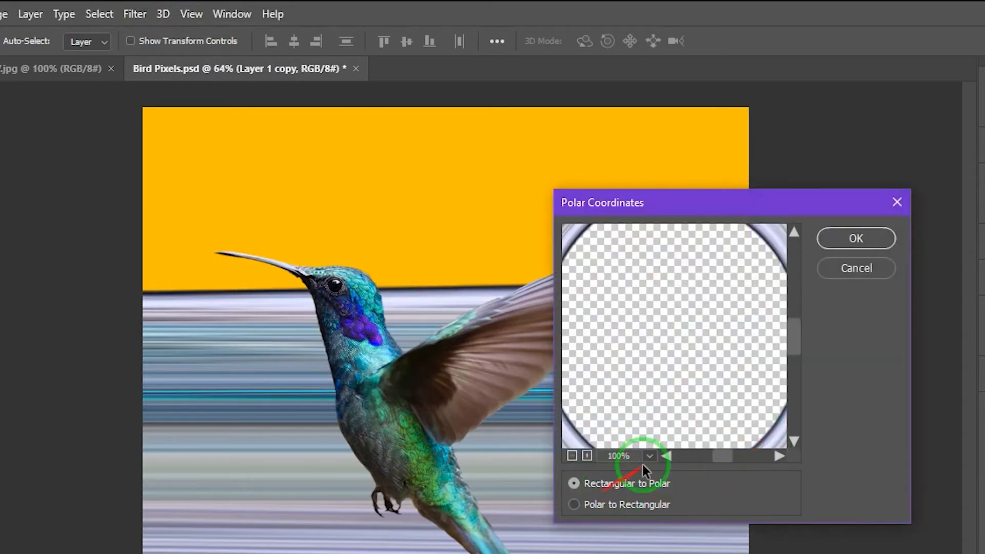
left_click(855, 238)
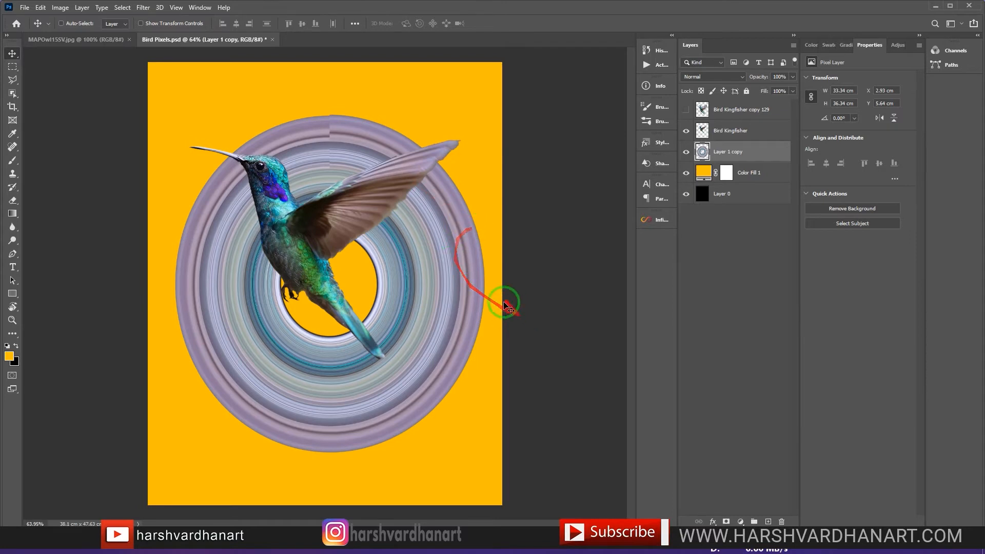
Step: Transform the striped oval into a circle about 30.2 × 29.7 cm, rotating its seam and positioning it around the bird's body
key("ctrl")
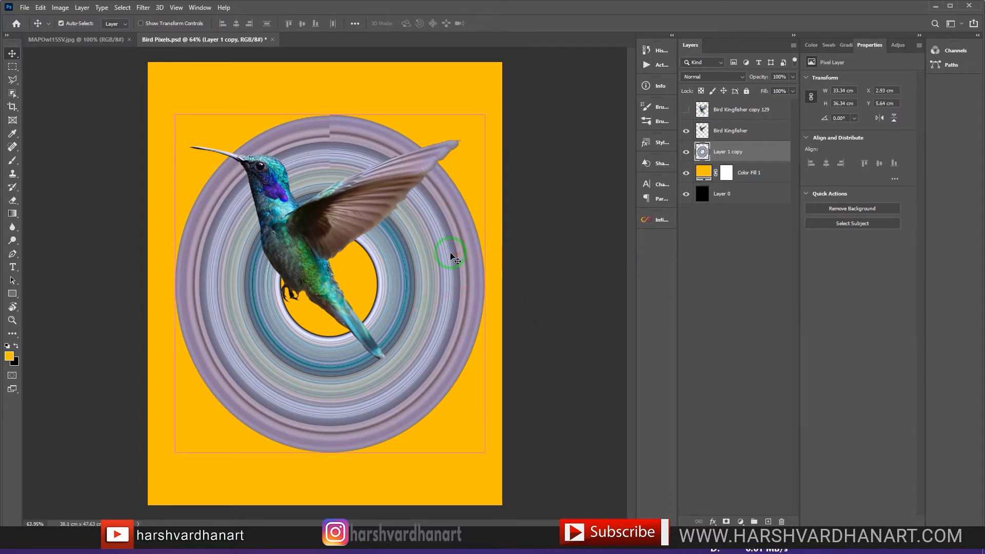
key("ctrl+t")
left_click_drag(330, 114, 330, 148)
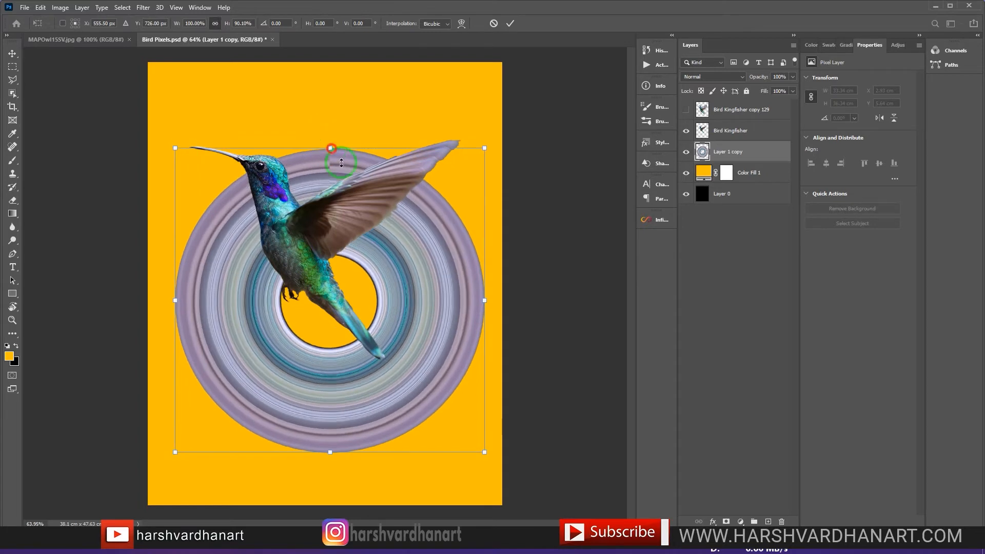
left_click_drag(413, 319, 390, 260)
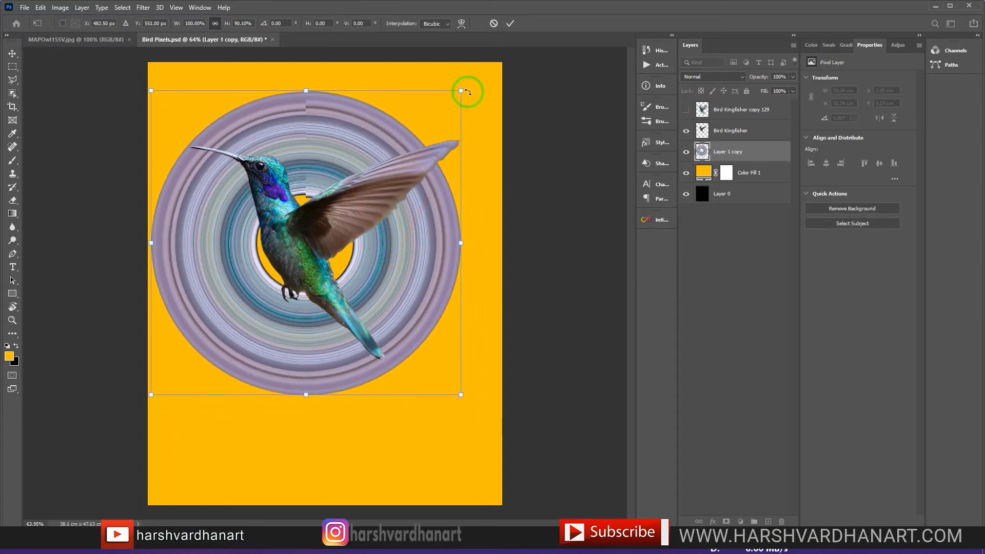
left_click_drag(508, 109, 522, 294)
key("Return")
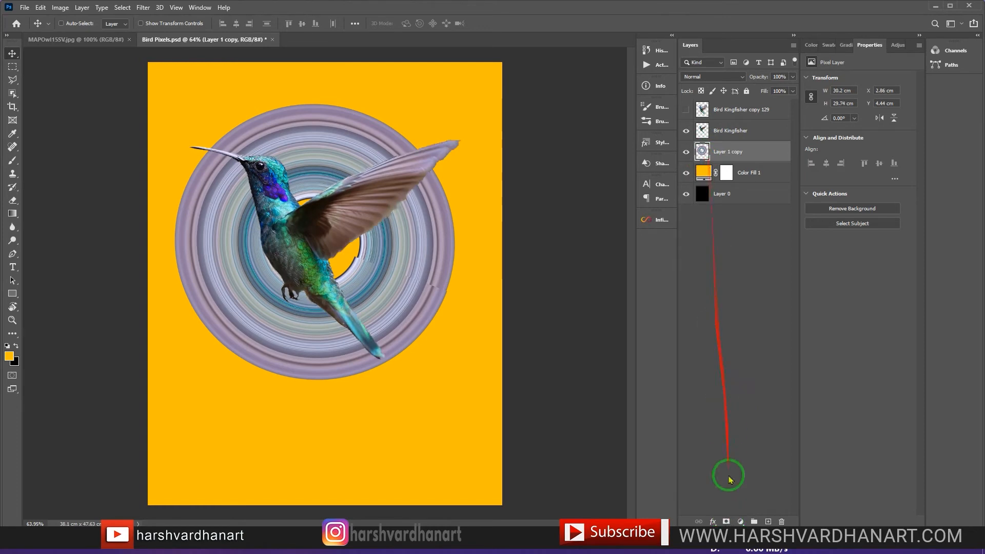
Step: Add a layer mask to Layer 1 copy and select everything outside the Bird Kingfisher silhouette
left_click(727, 521)
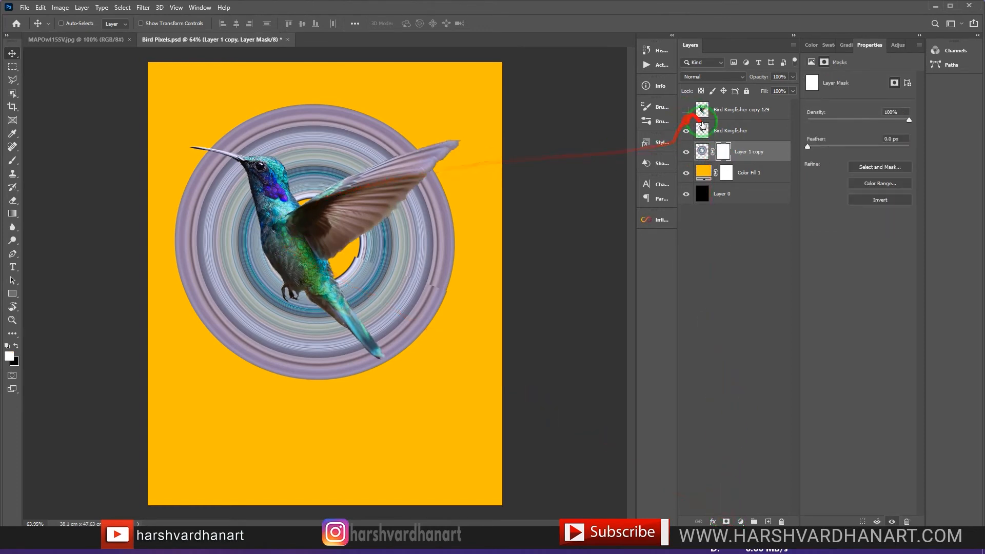
left_click(702, 130, "ctrl")
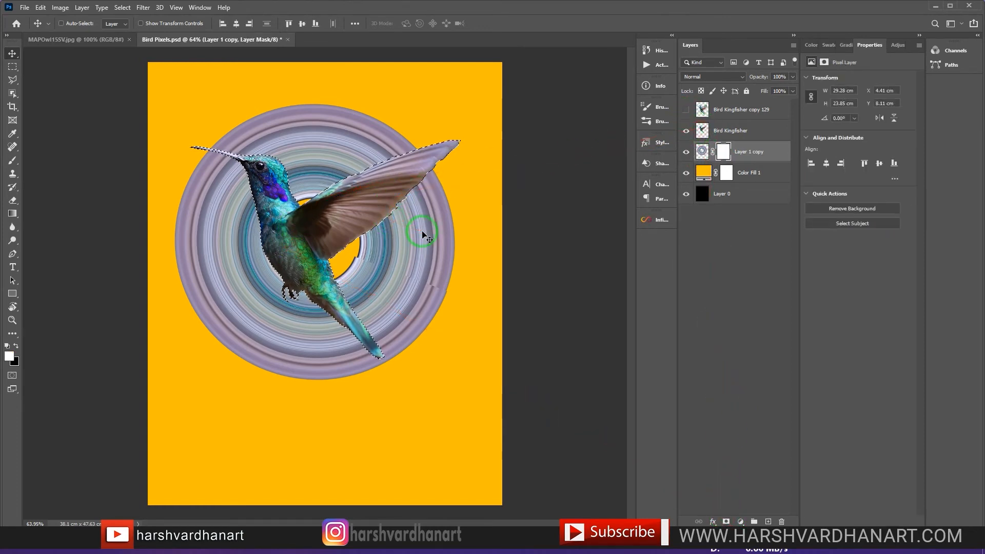
key("ctrl+shift+i")
Step: Paint black at 100% opacity with a soft brush on the mask to hide the rings above and behind the bird's wing and tail
key("b")
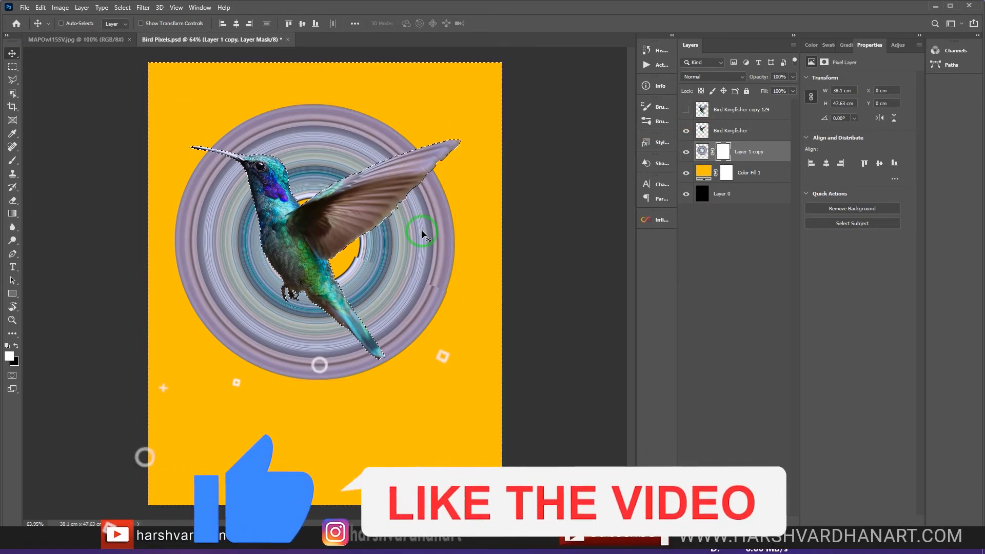
right_click(424, 234)
double_click(488, 285)
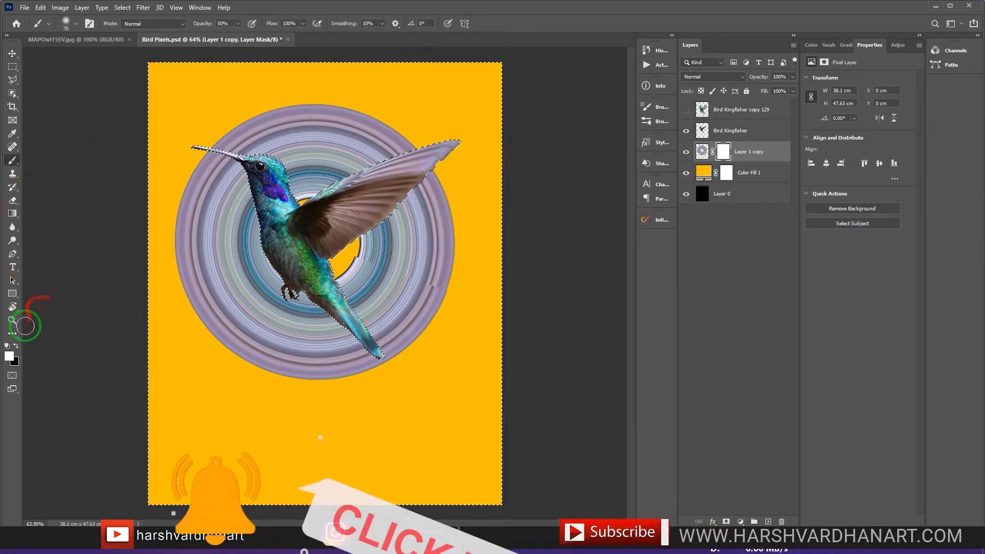
left_click(16, 346)
key("0")
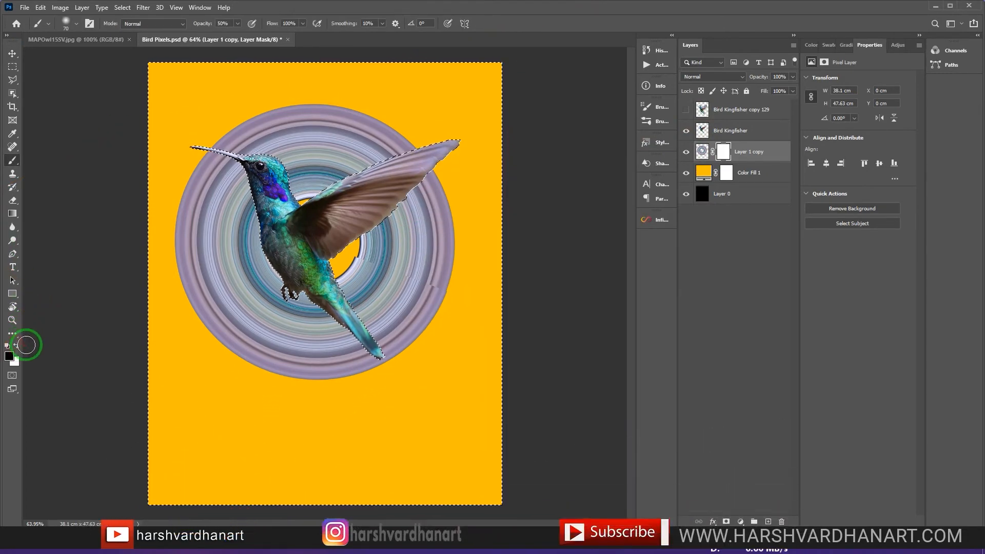
key("]")
key("]")
key("]")
key("]")
key("]")
key("]")
key("]")
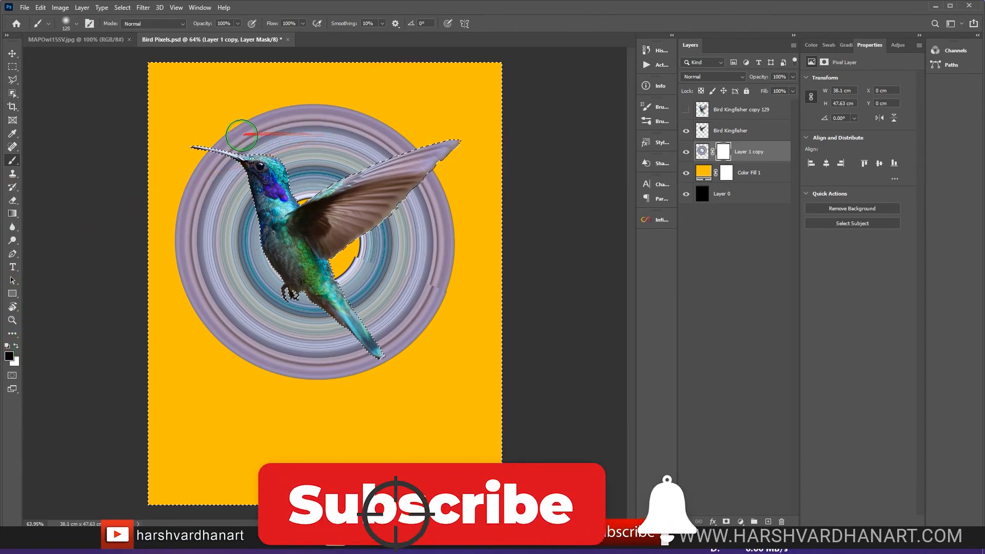
key("[")
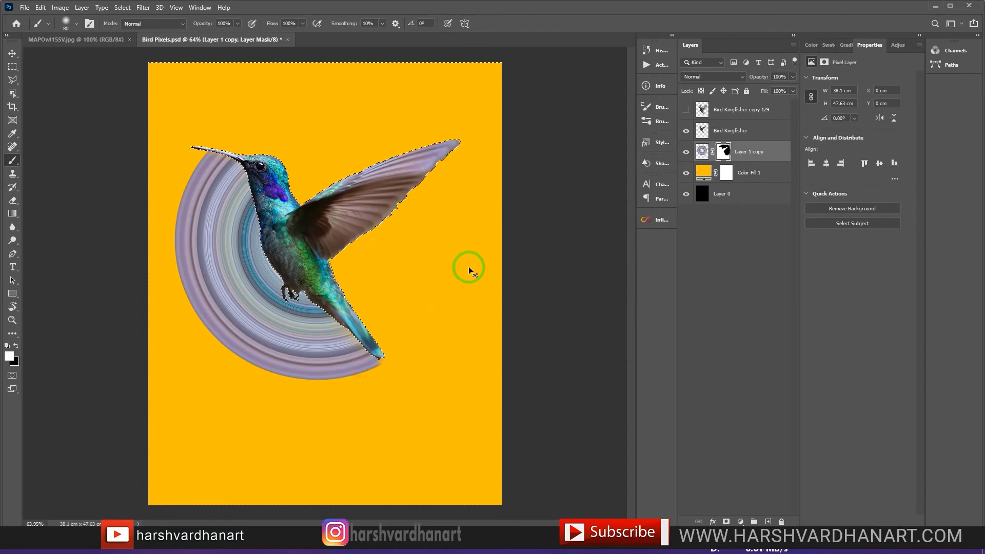
Step: Convert the Bird Kingfisher layer to a smart object and group it with Layer 1 copy
left_click(703, 132, "shift")
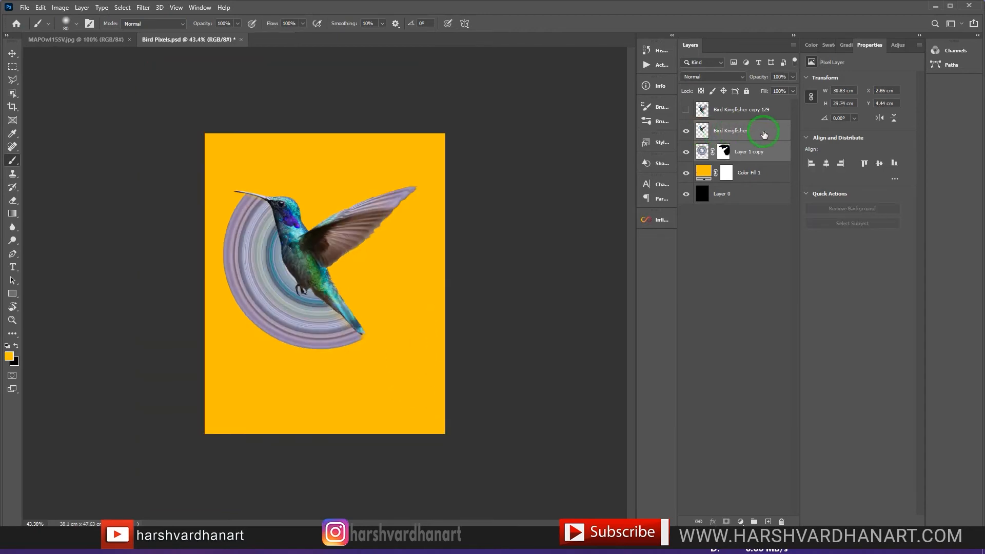
right_click(764, 134)
left_click(781, 238)
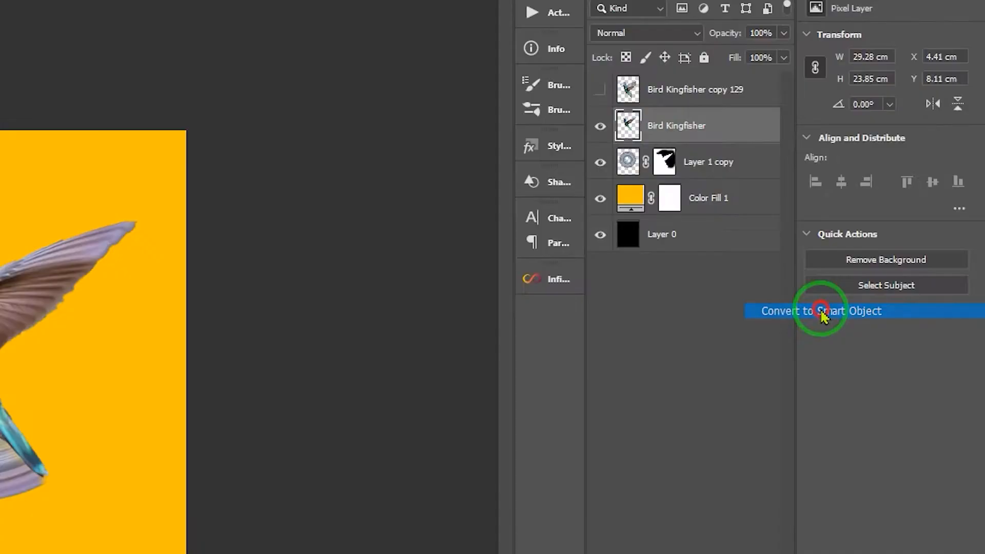
left_click(634, 255)
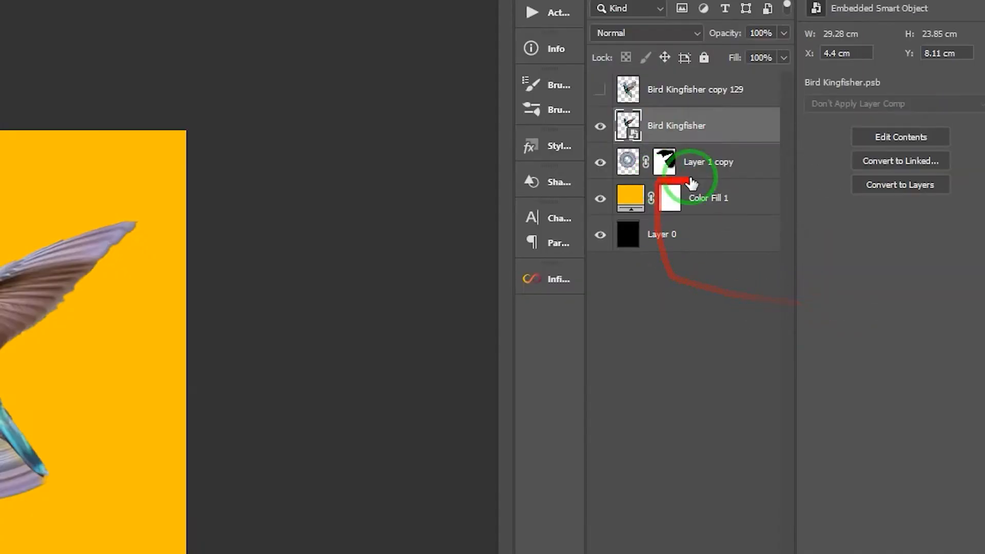
left_click(749, 174, "shift")
key("ctrl+g")
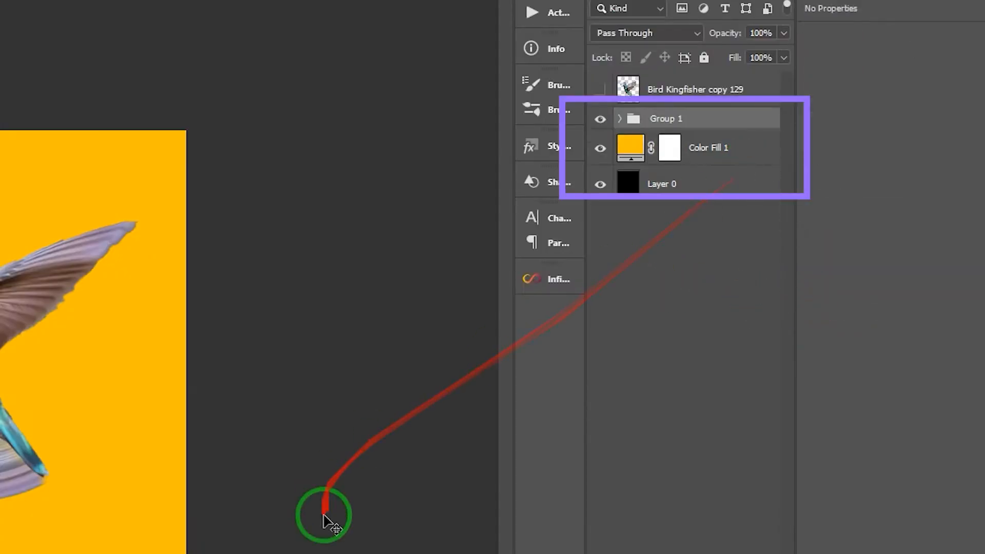
Step: Rotate Group 1 by about -11.2°, scale it to about 106% and reposition it on the yellow background
key("ctrl+t")
left_click_drag(187, 532, 255, 524)
left_click_drag(486, 362, 486, 361)
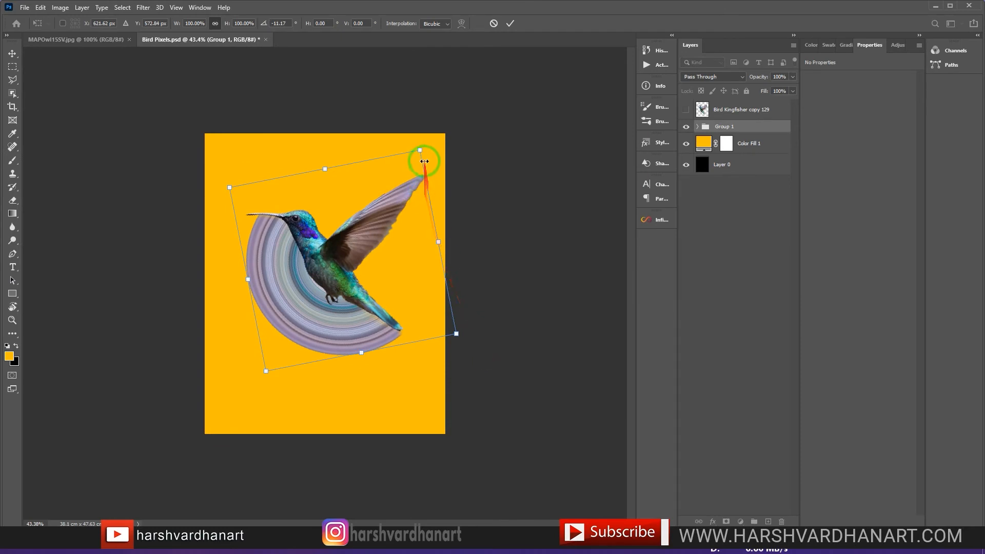
left_click_drag(418, 150, 426, 146)
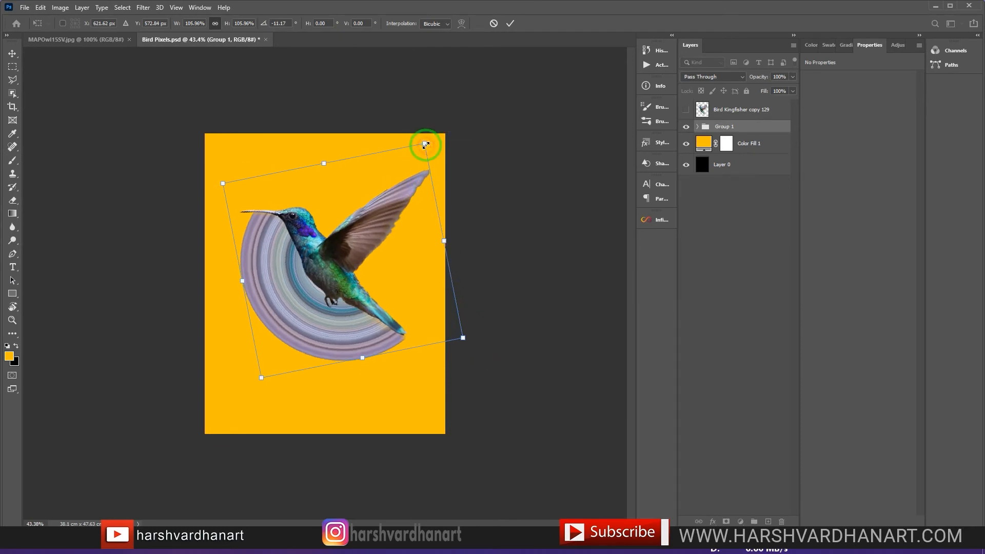
left_click(511, 25)
key("ctrl+0")
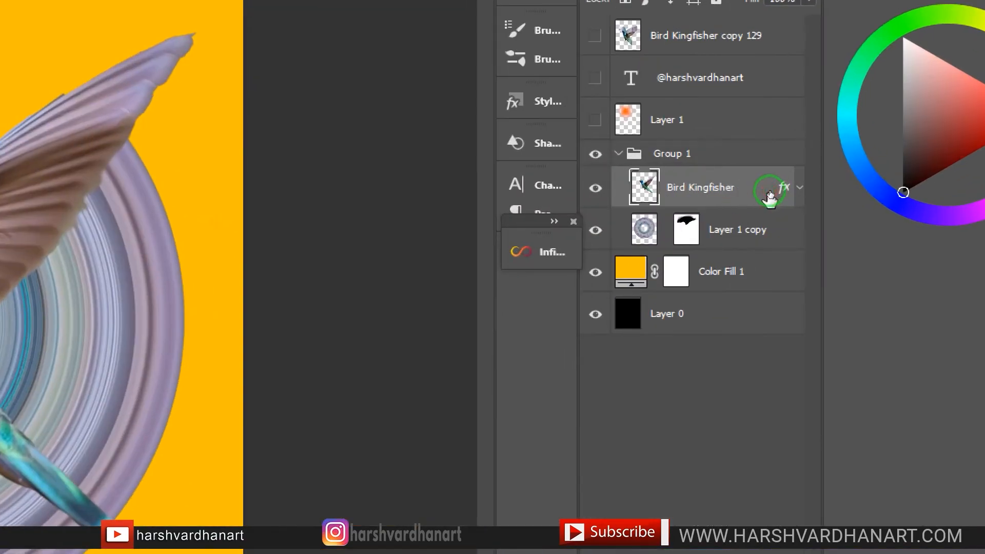
Step: Enable the first drop shadow on the Bird Kingfisher layer with 59% opacity, 90° angle, 3 px distance and 10 px size
double_click(769, 195)
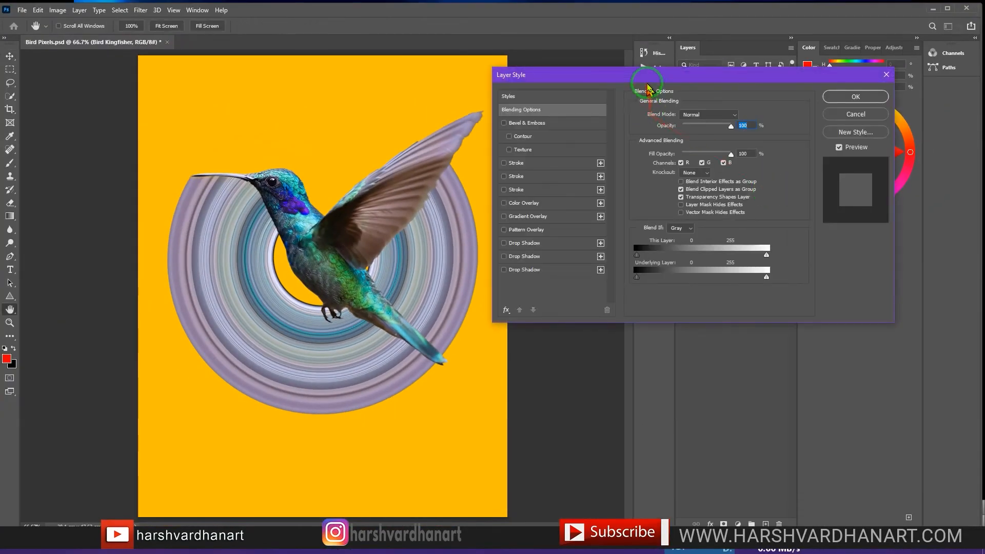
left_click_drag(647, 85, 449, 78)
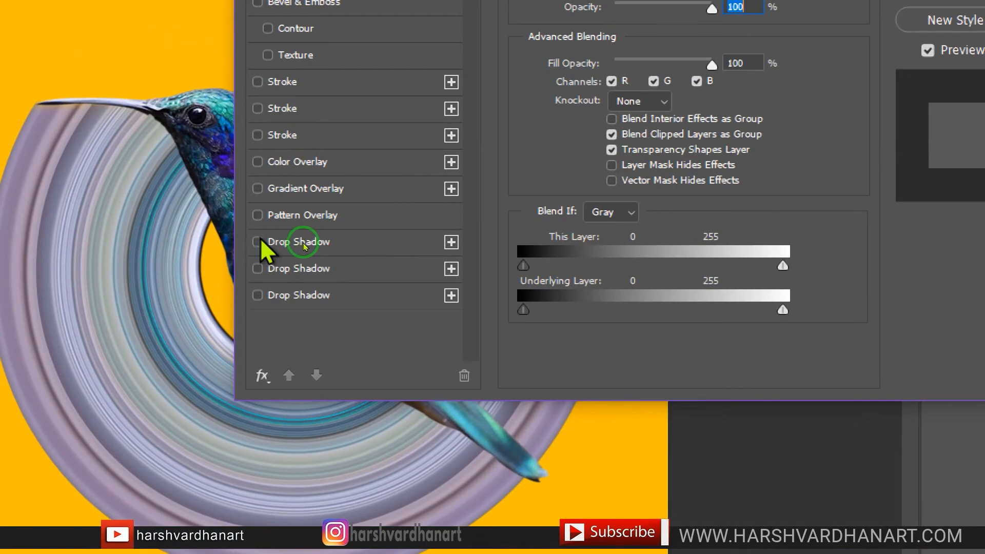
left_click(302, 248)
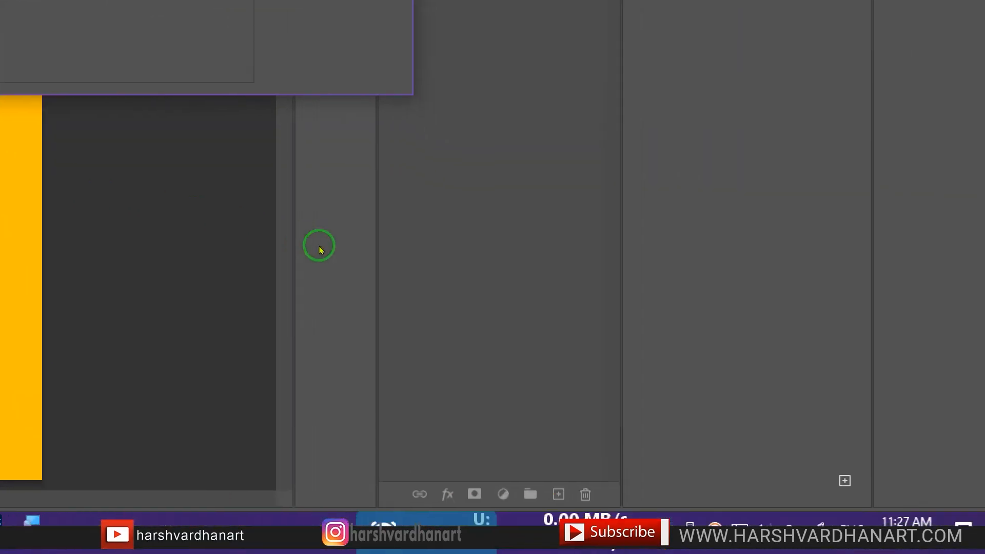
left_click_drag(549, 75, 572, 108)
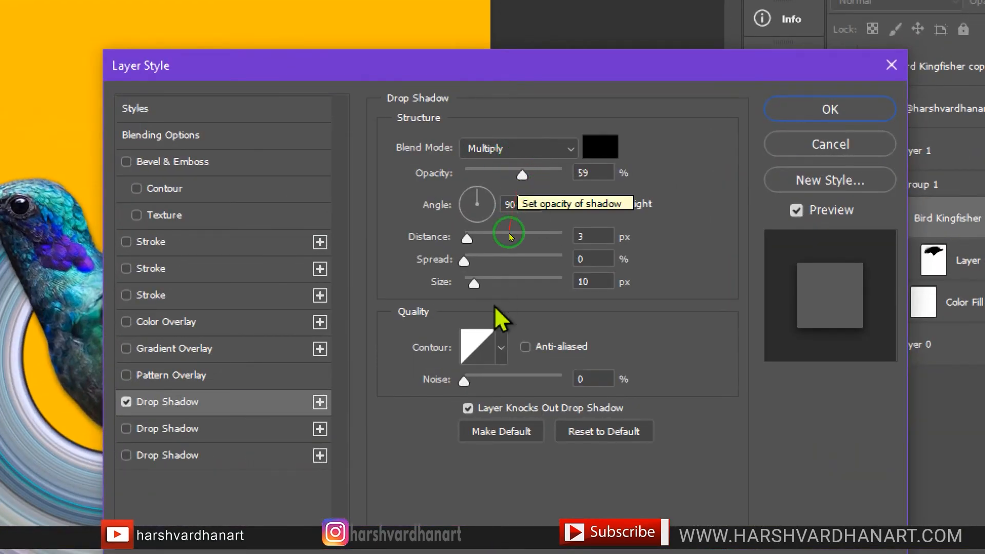
left_click(595, 237)
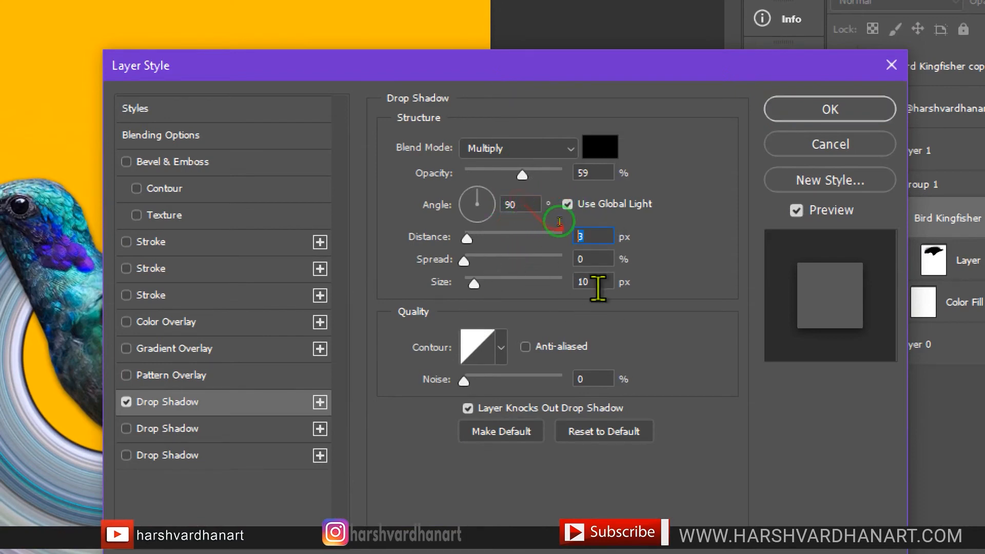
left_click(595, 281)
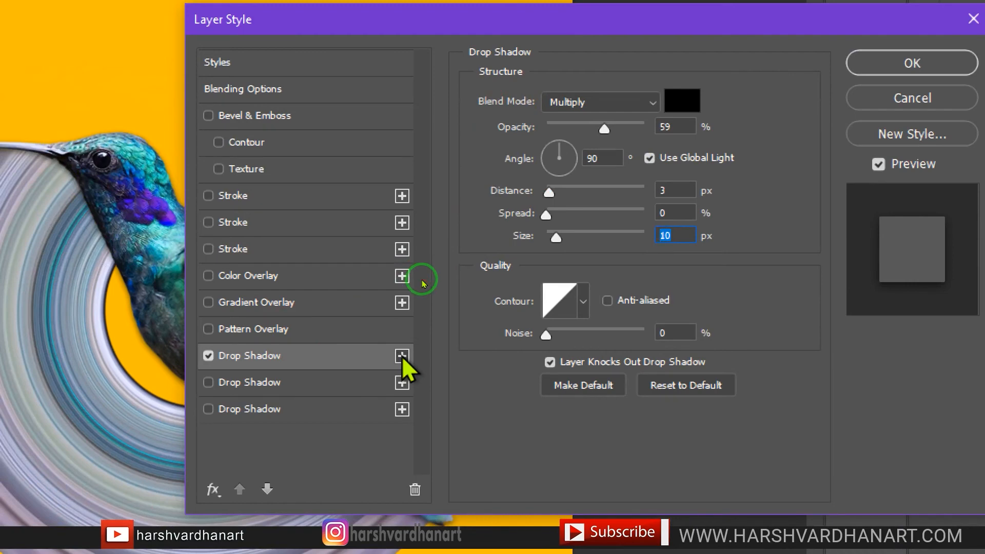
Step: Enable a second drop shadow with 15% opacity, 45° angle, 26 px distance and 30 px size
left_click(209, 382)
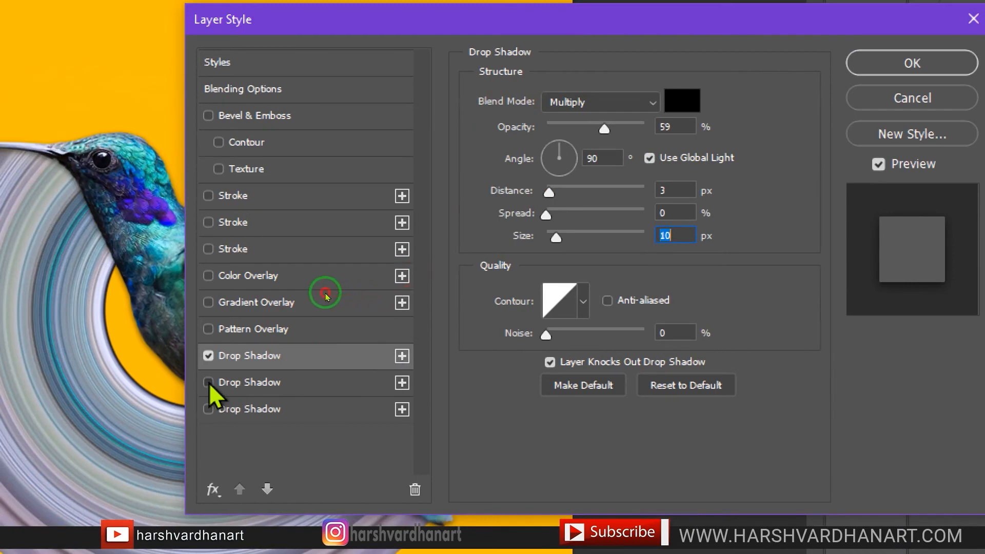
left_click(257, 387)
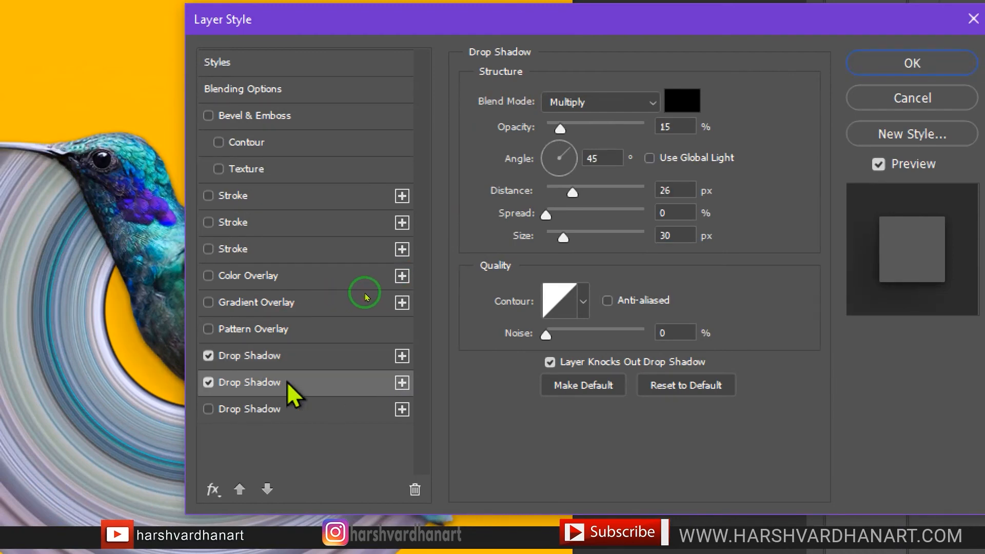
left_click(502, 170)
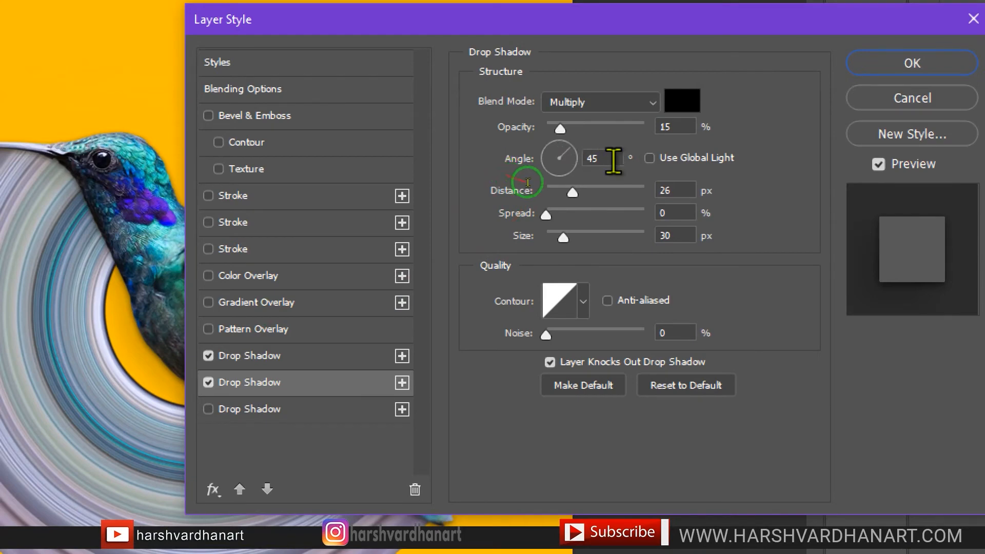
left_click(523, 201)
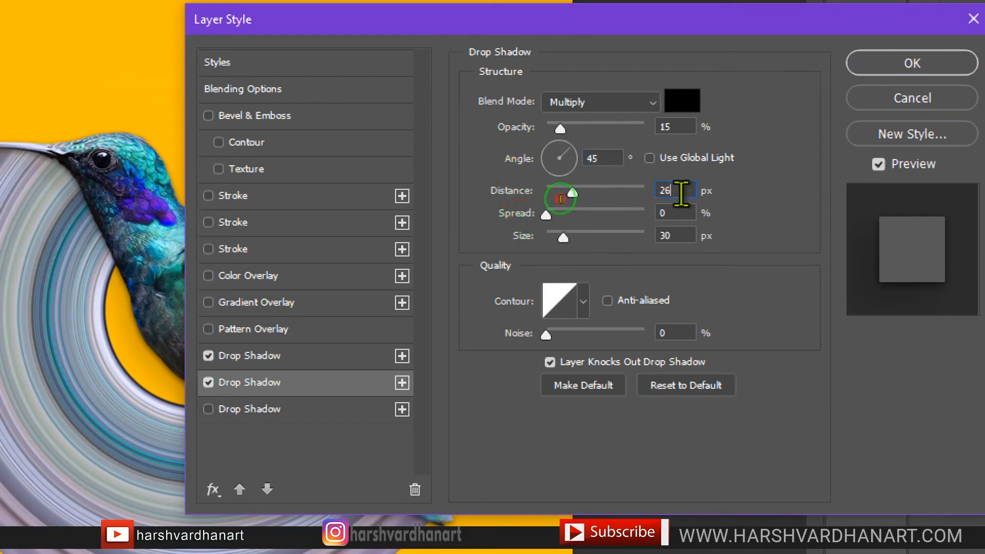
left_click(533, 226)
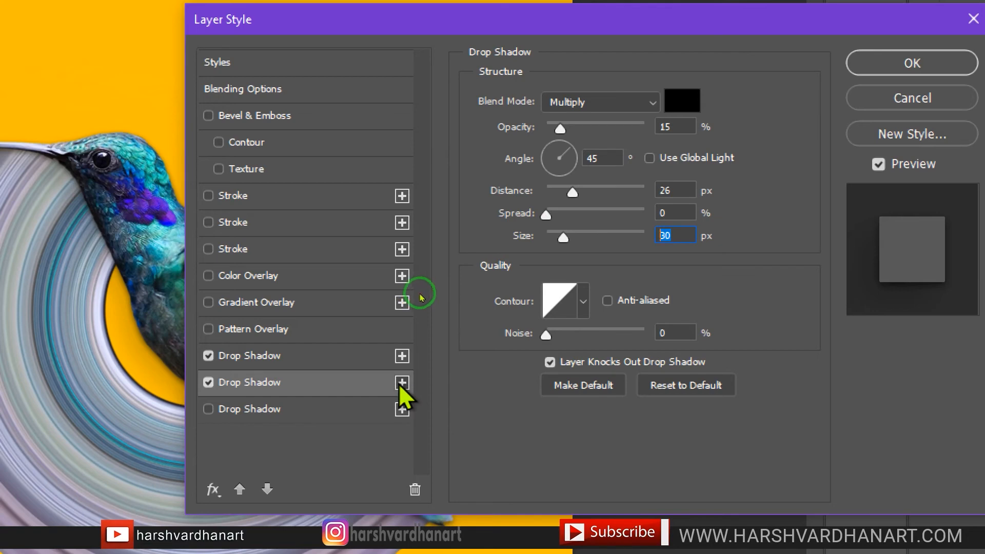
Step: Enable a third drop shadow with 64% opacity, 50° angle, 34 px distance and 35 px size
left_click(209, 408)
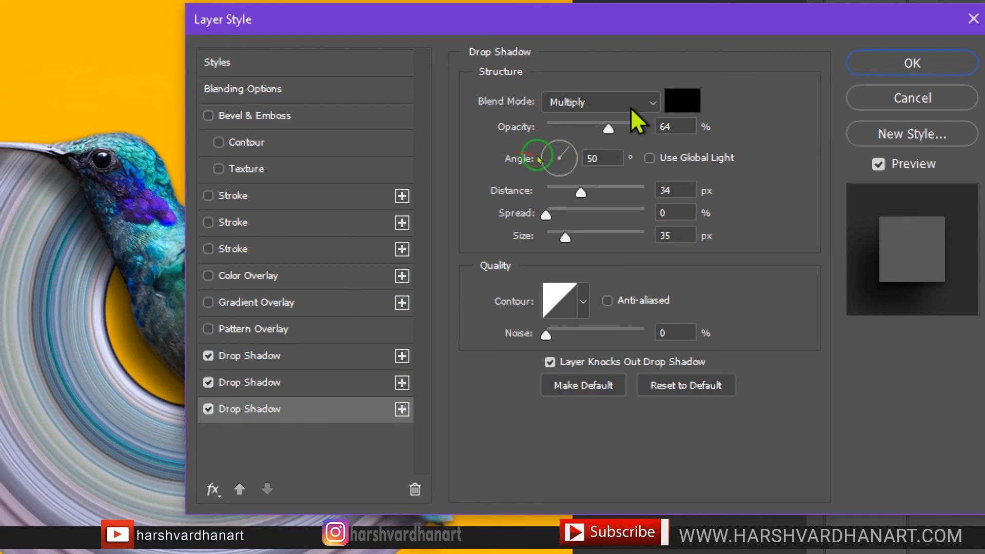
left_click_drag(690, 132, 580, 163)
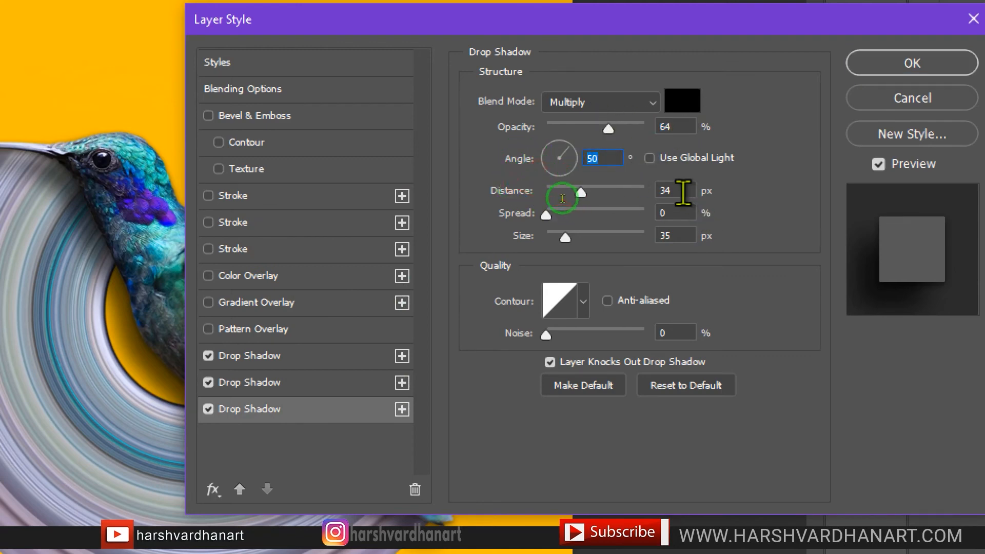
left_click_drag(683, 193, 655, 193)
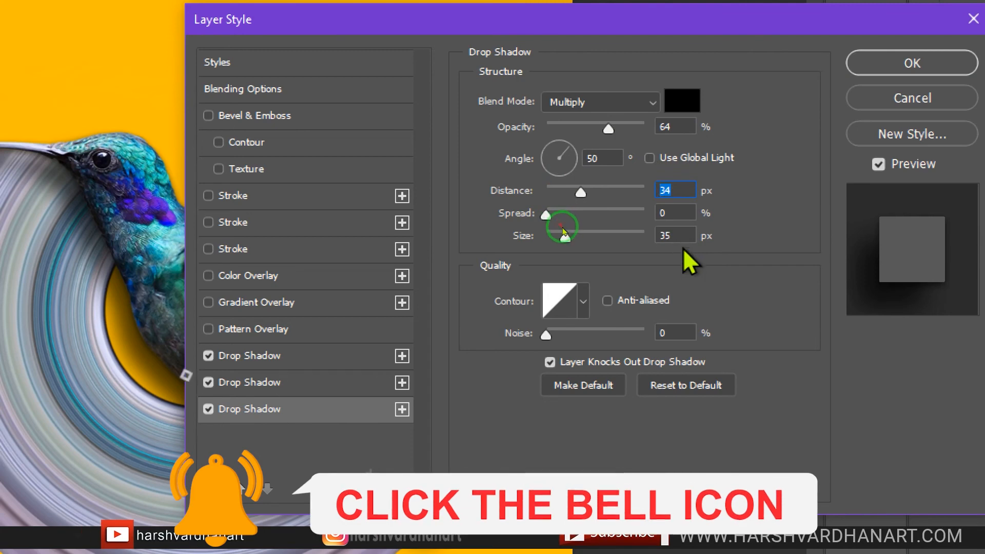
double_click(675, 236)
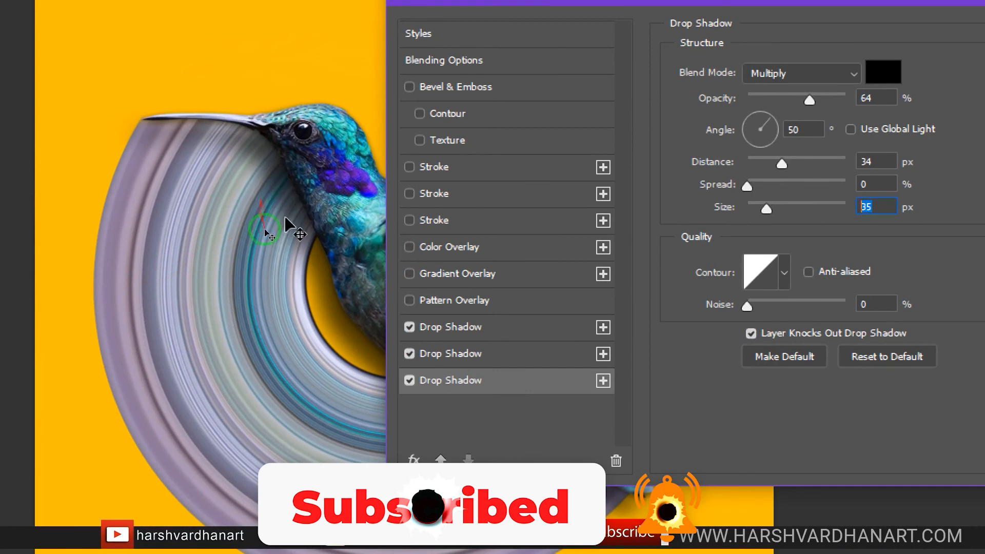
Step: Turn the bird's drop shadows off and back on one by one to compare them, and apply the layer style
left_click(409, 380)
left_click(409, 353)
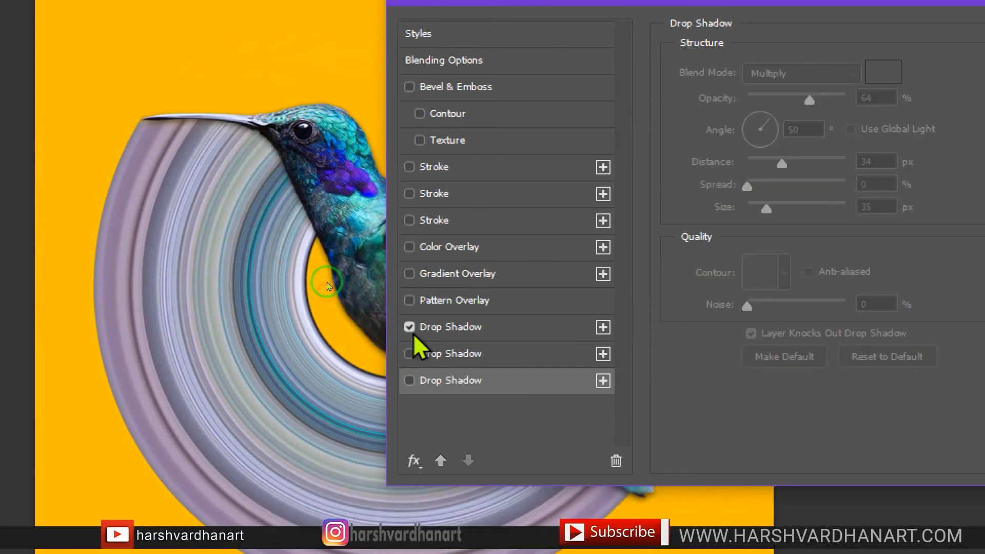
left_click(409, 328)
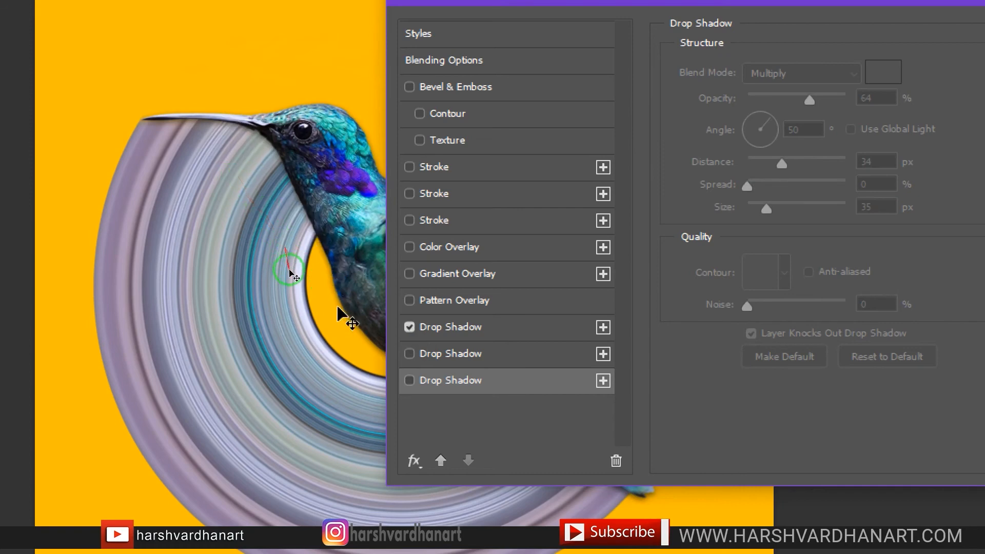
left_click(409, 353)
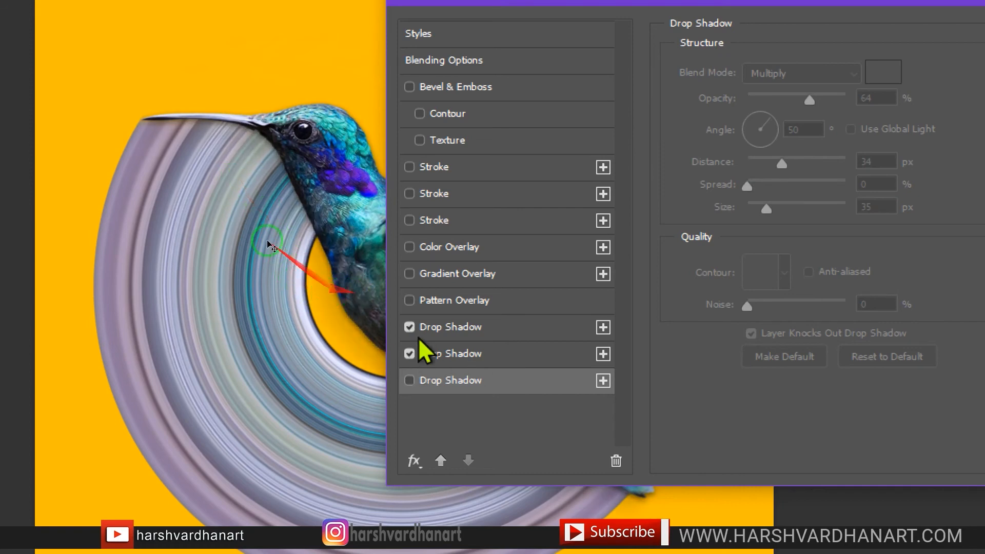
left_click(409, 382)
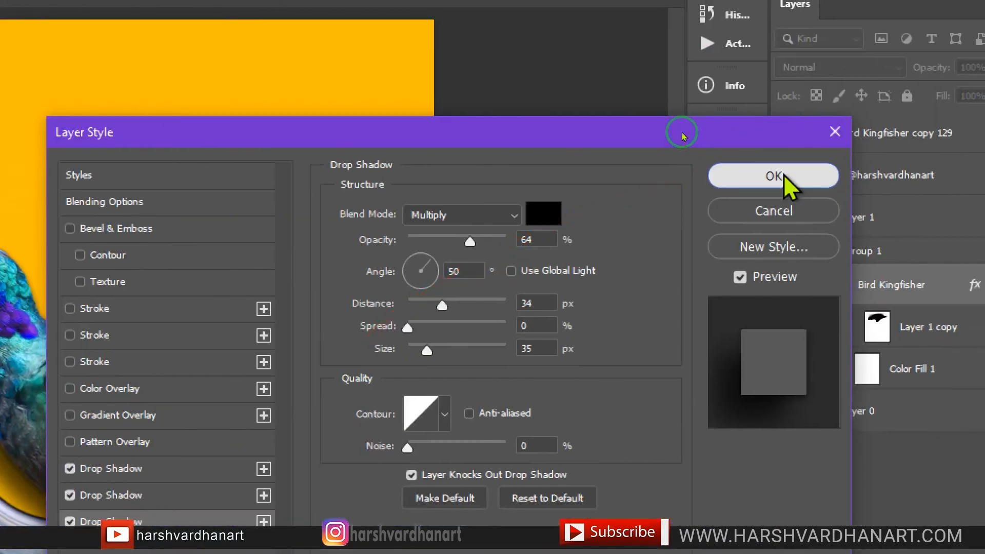
left_click(774, 176)
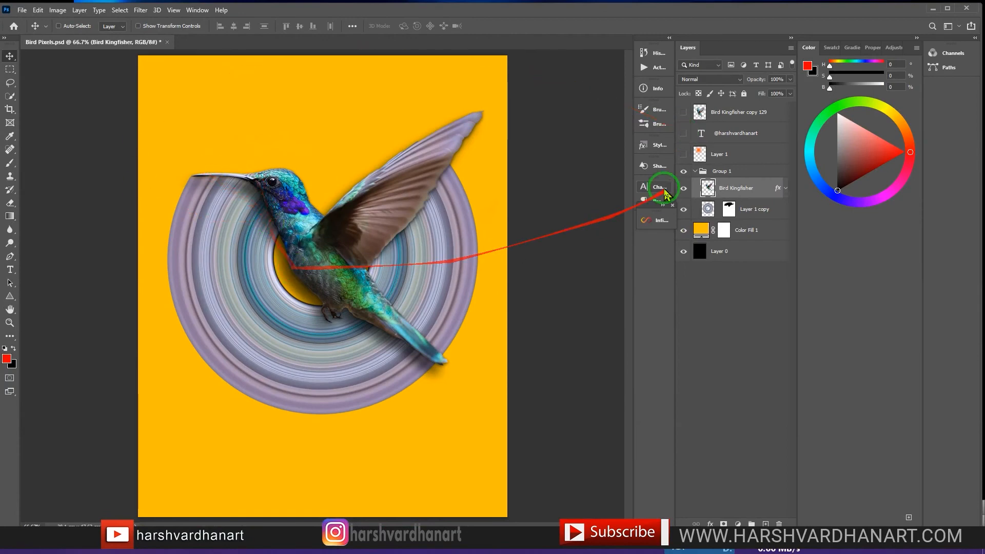
Step: Hide and show all effects of the Bird Kingfisher layer to compare the bird with and without shadows
left_click(784, 190)
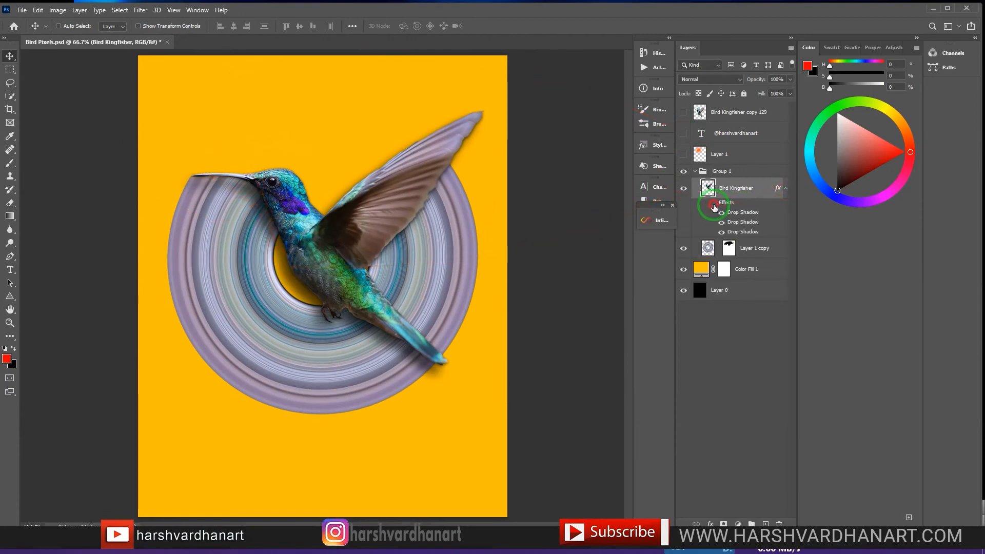
left_click(714, 206)
left_click(713, 204)
left_click(785, 194)
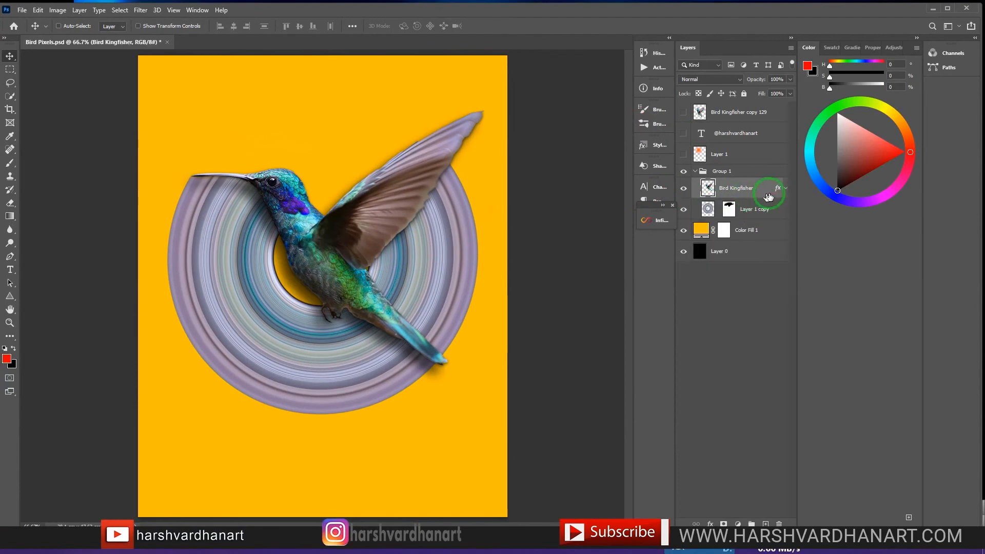
Step: Show the orange glow on Layer 1 and set its blend mode to Linear Dodge (Add)
left_click(684, 156)
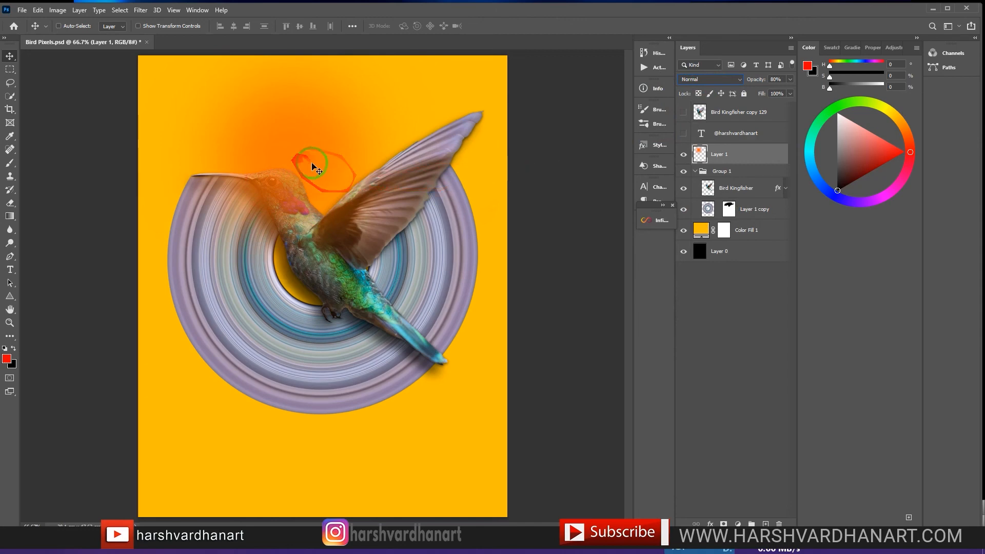
left_click(721, 80)
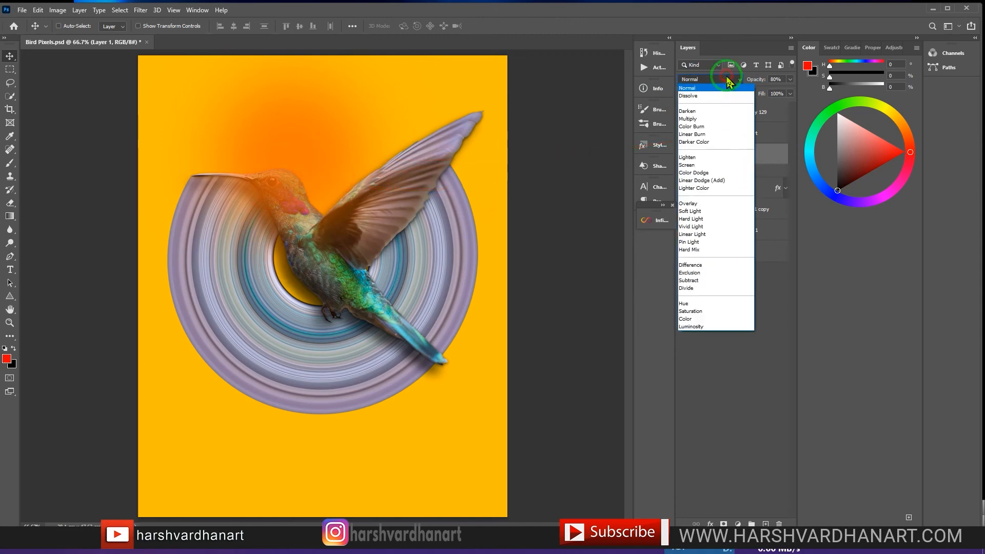
left_click(703, 180)
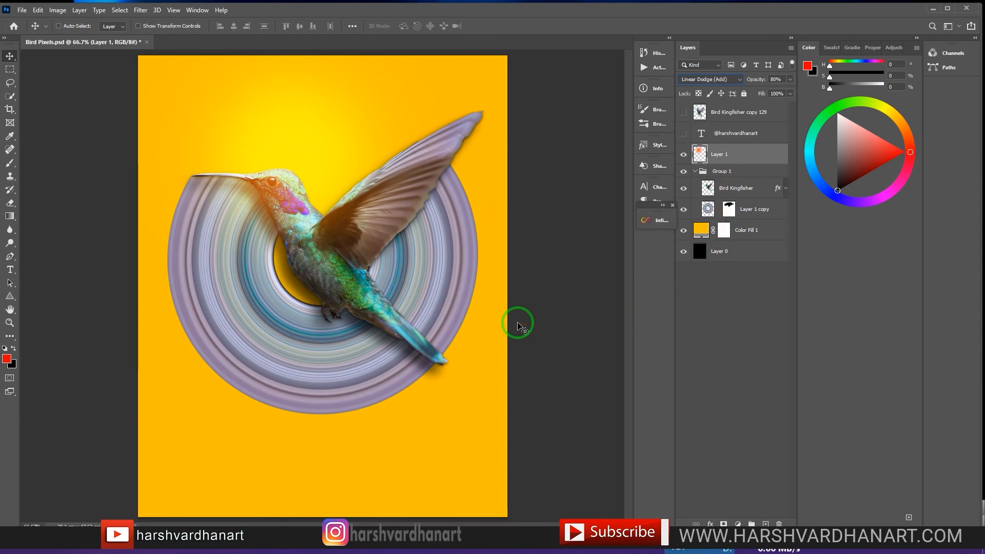
Step: Open the file information of Bird Pixels.psd
key("ctrl+alt+shift+i")
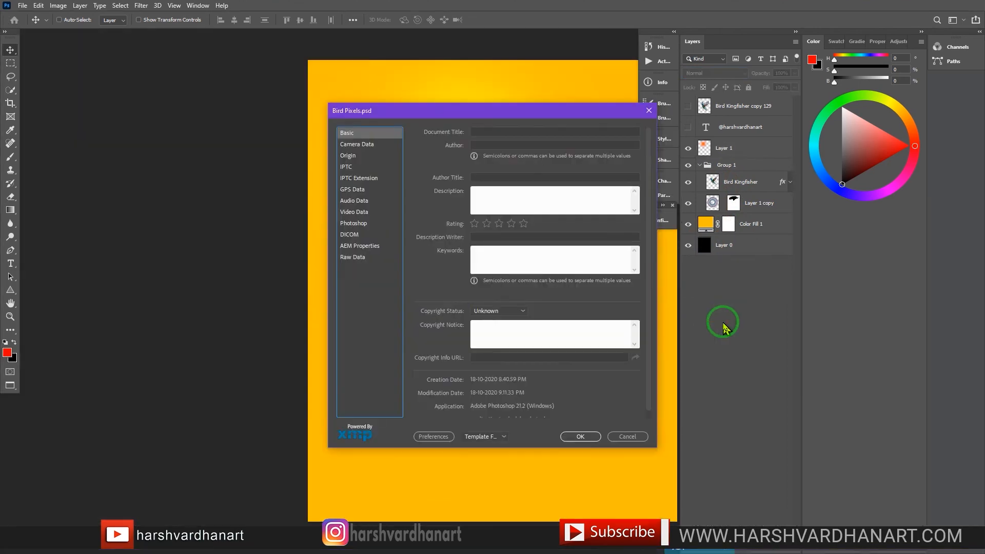